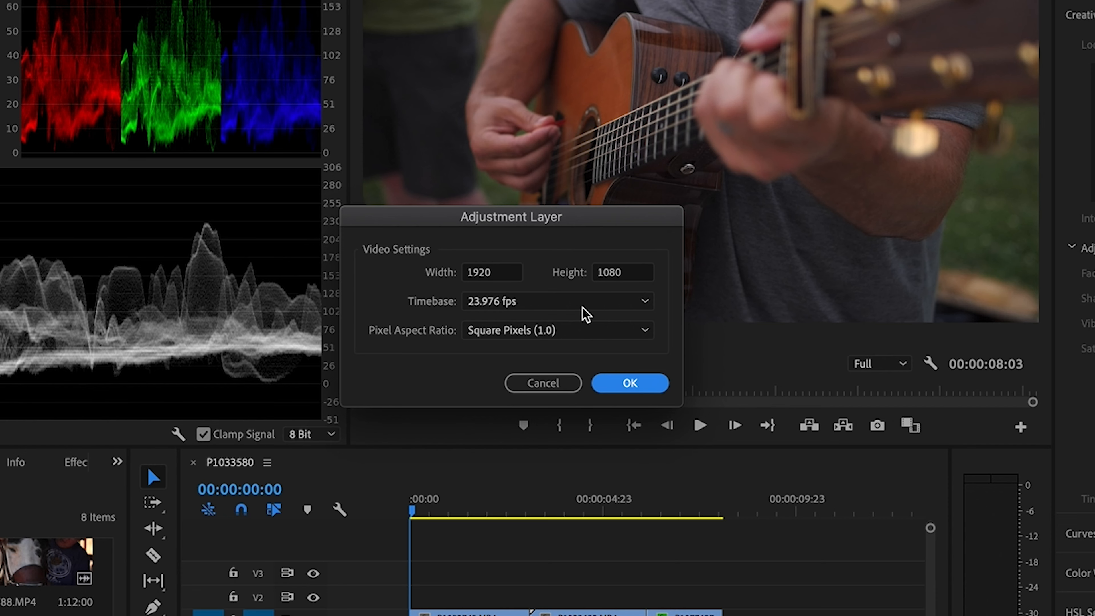
Create a 1920 × 1080, 23.976 fps adjustment layer with square pixels and place it on V2 above the first clip
left_click(631, 385)
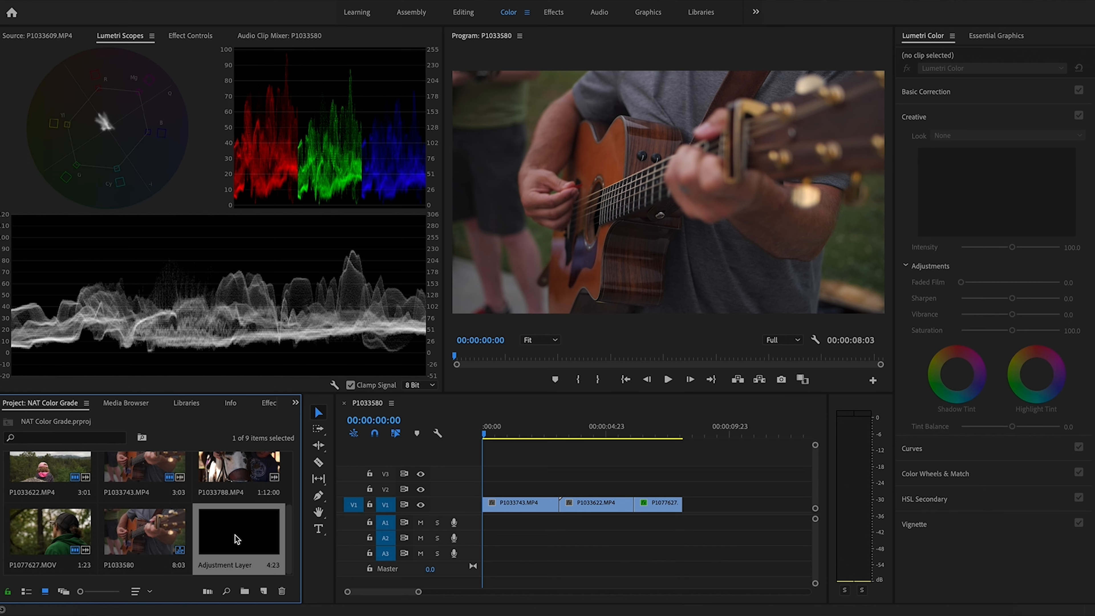
left_click_drag(232, 542, 510, 468)
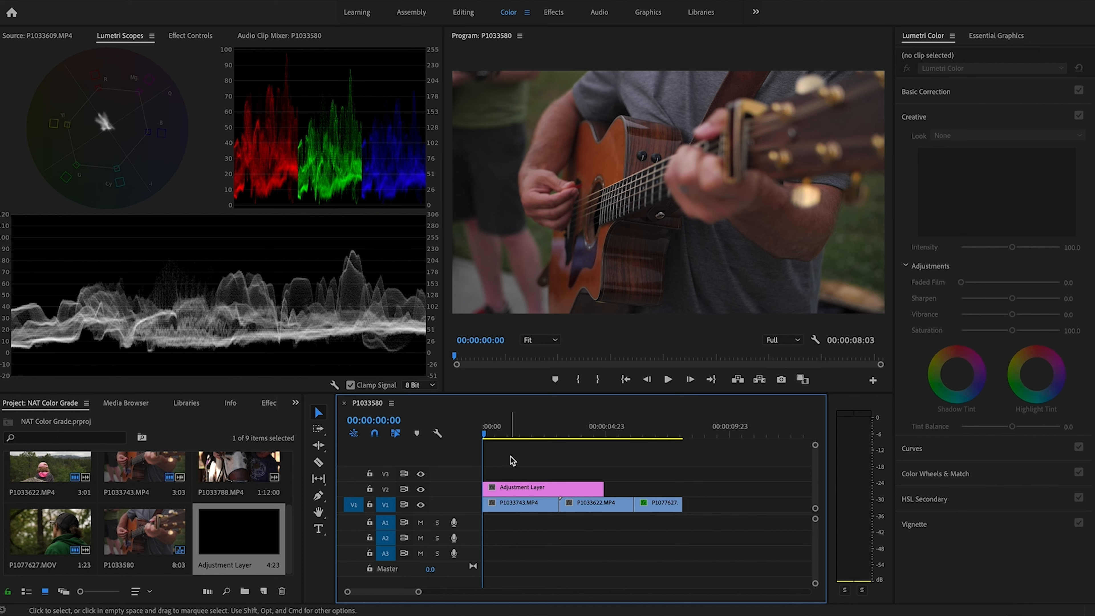
Apply the CH YouTube Punch creative look to the adjustment layer on V2
left_click(507, 487)
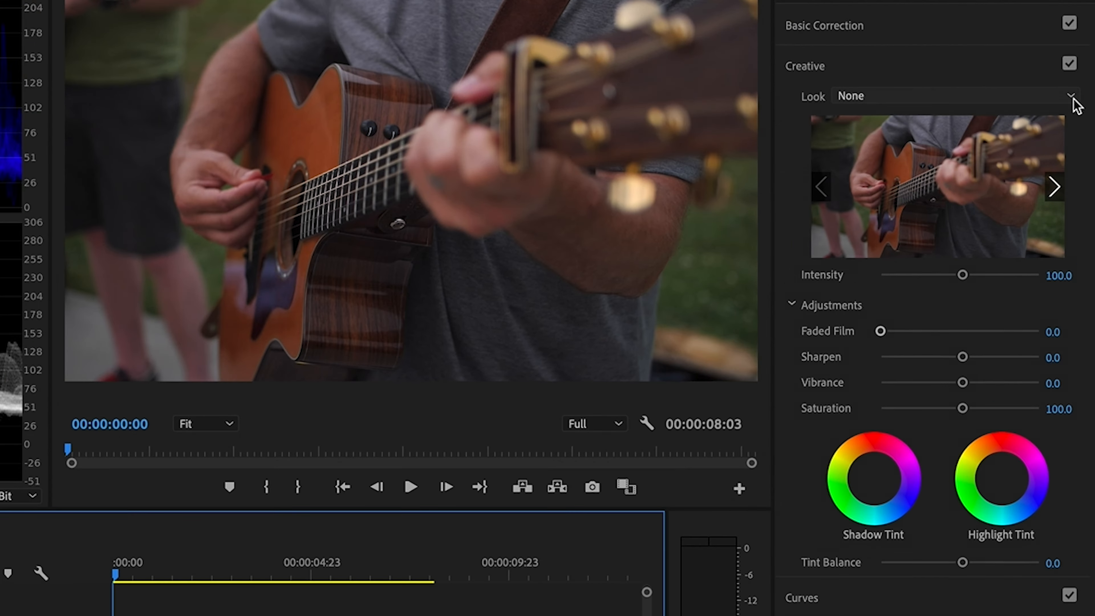
left_click(1080, 137)
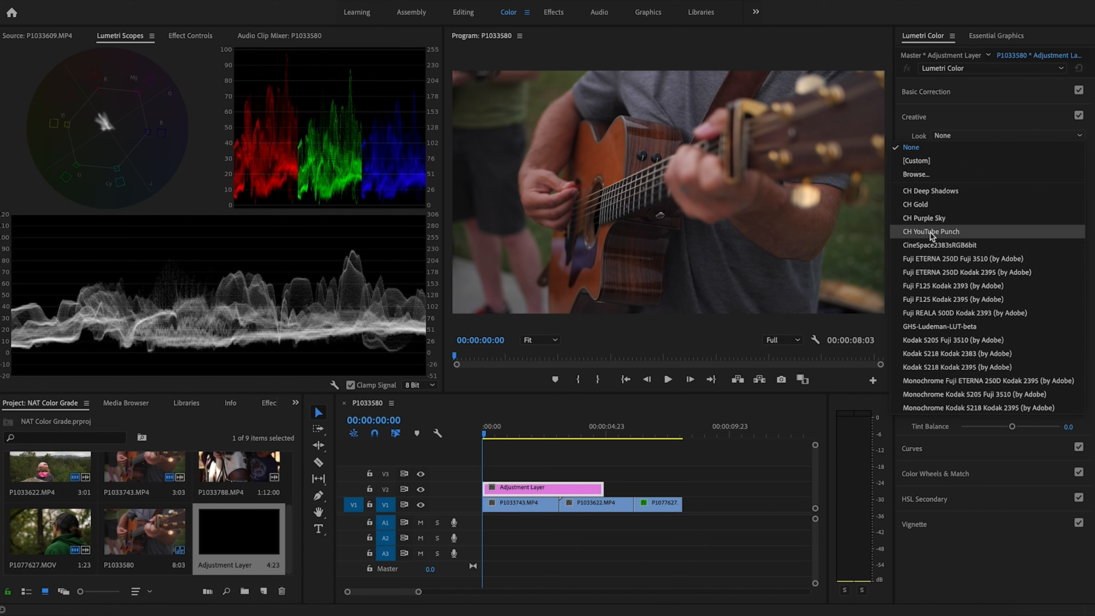
left_click(932, 233)
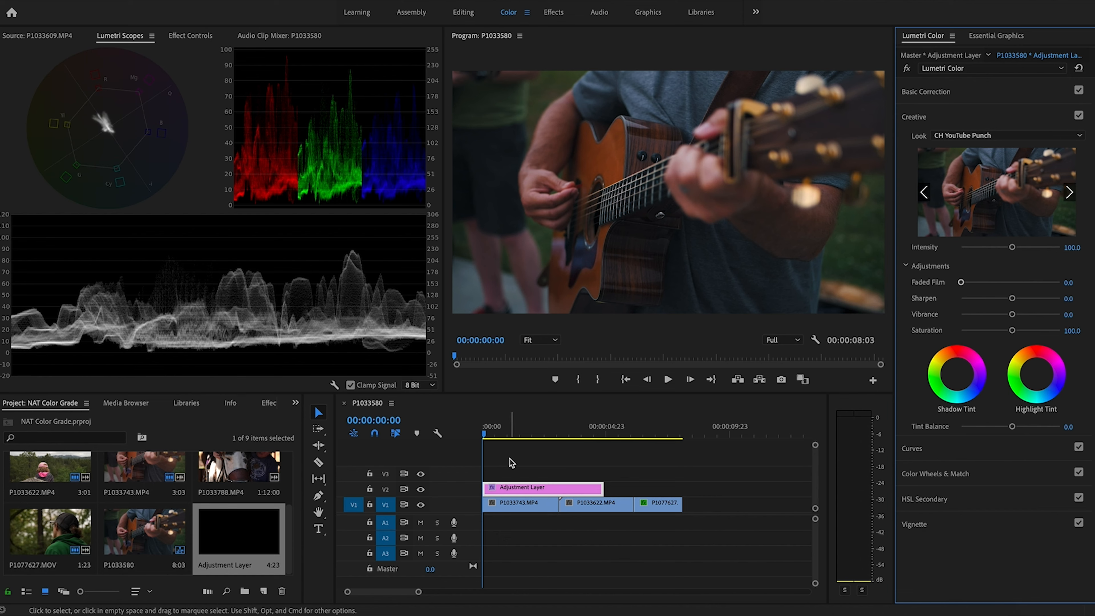
Delete the adjustment layer above the first clip from the timeline
left_click(513, 490)
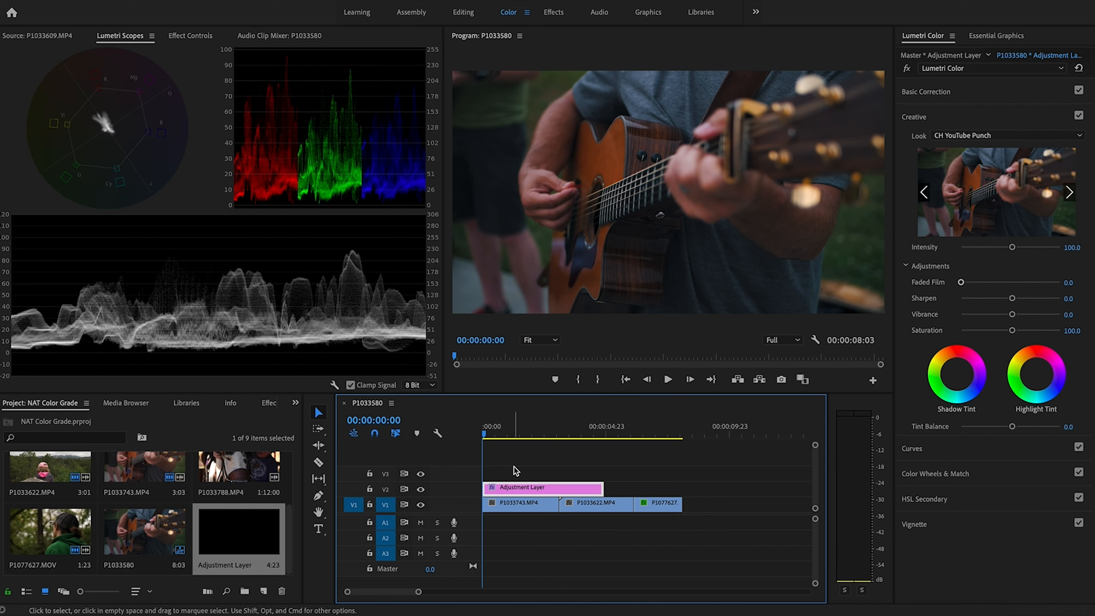
key("Delete")
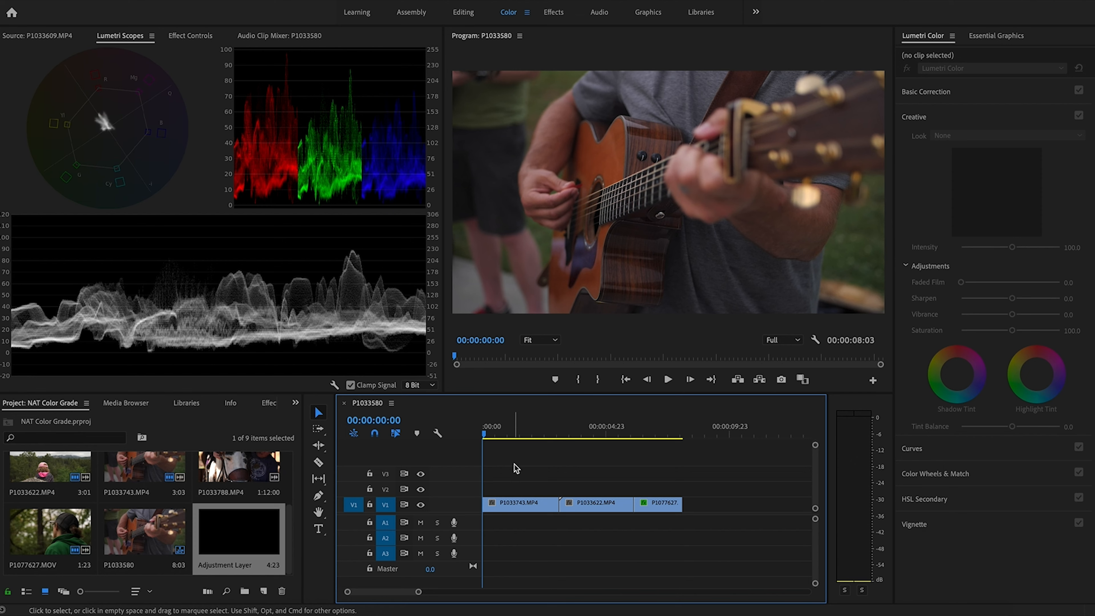
View the second clip at 00:00:04:05, place the adjustment layer on V2 above P1033622.MP4 and trim it to that clip's length
left_click(501, 434)
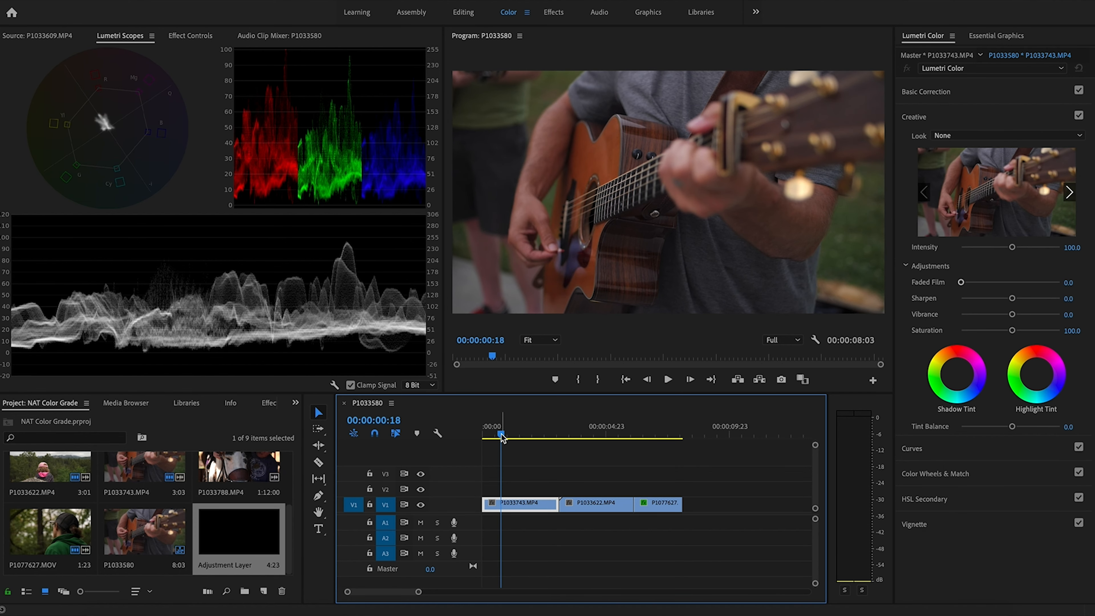
left_click_drag(503, 437, 587, 436)
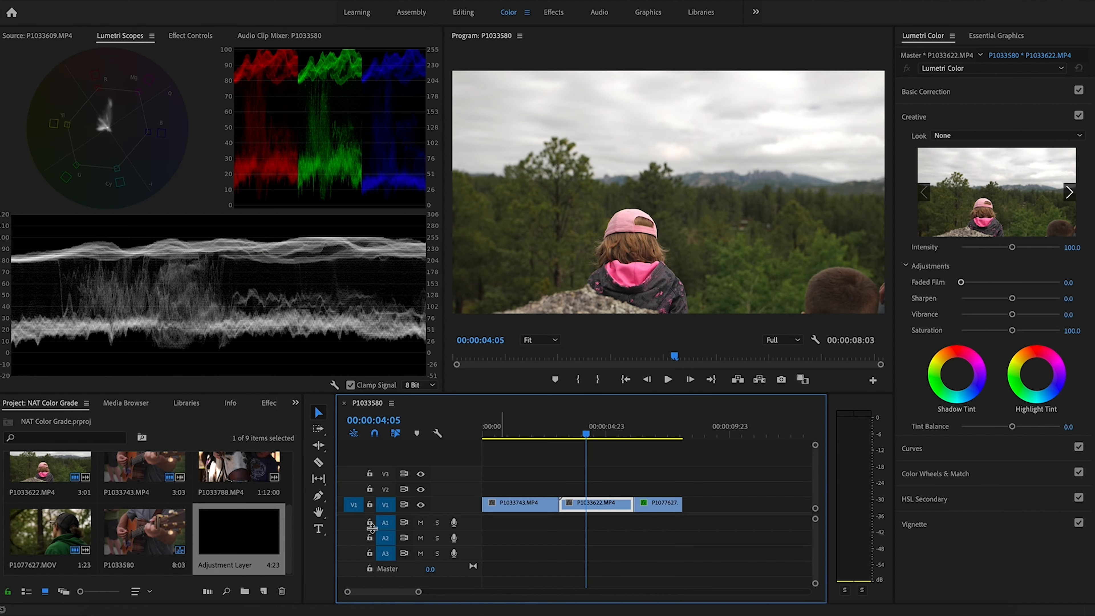
left_click_drag(225, 529, 562, 492)
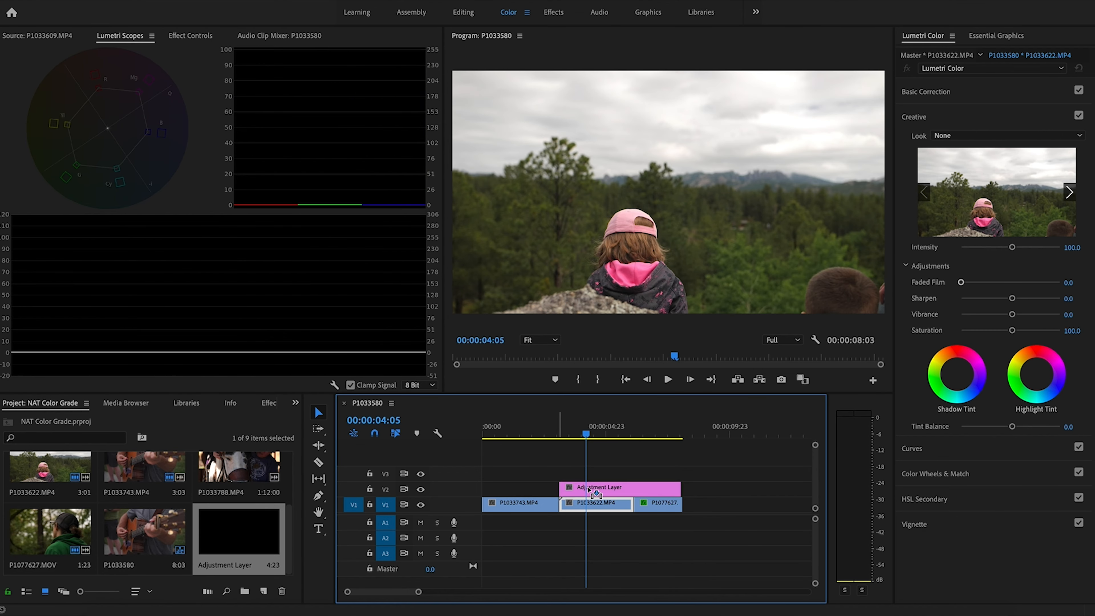
left_click_drag(681, 488, 628, 491)
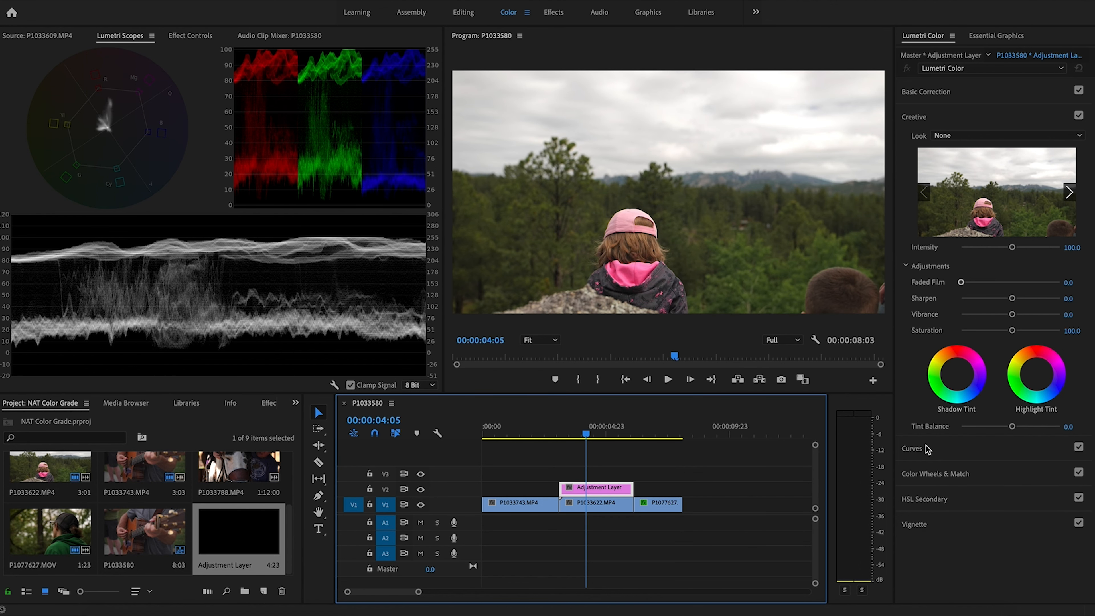
Shape the adjustment layer's master RGB curve with a fixed highlight point, slightly lowered shadows and a slightly raised black point
left_click(914, 448)
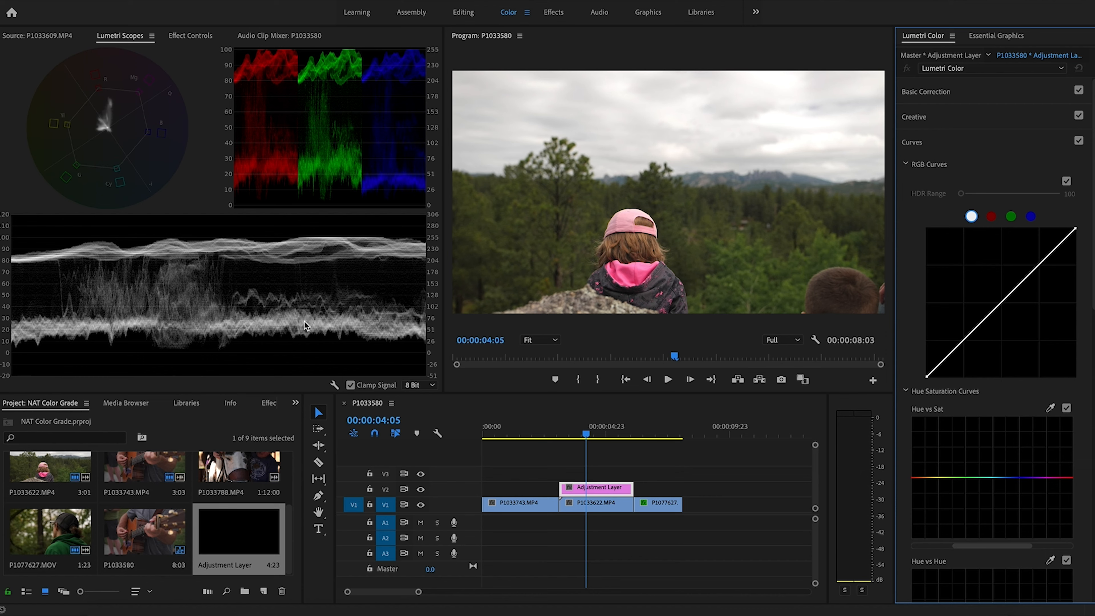
left_click(962, 341)
left_click(1040, 263)
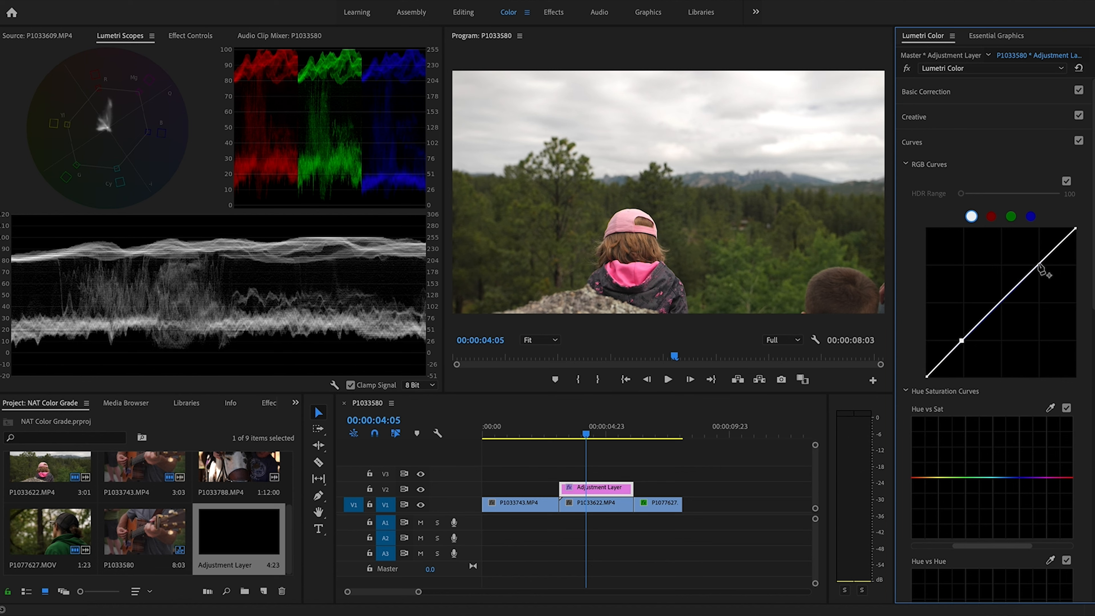
left_click_drag(962, 341, 968, 348)
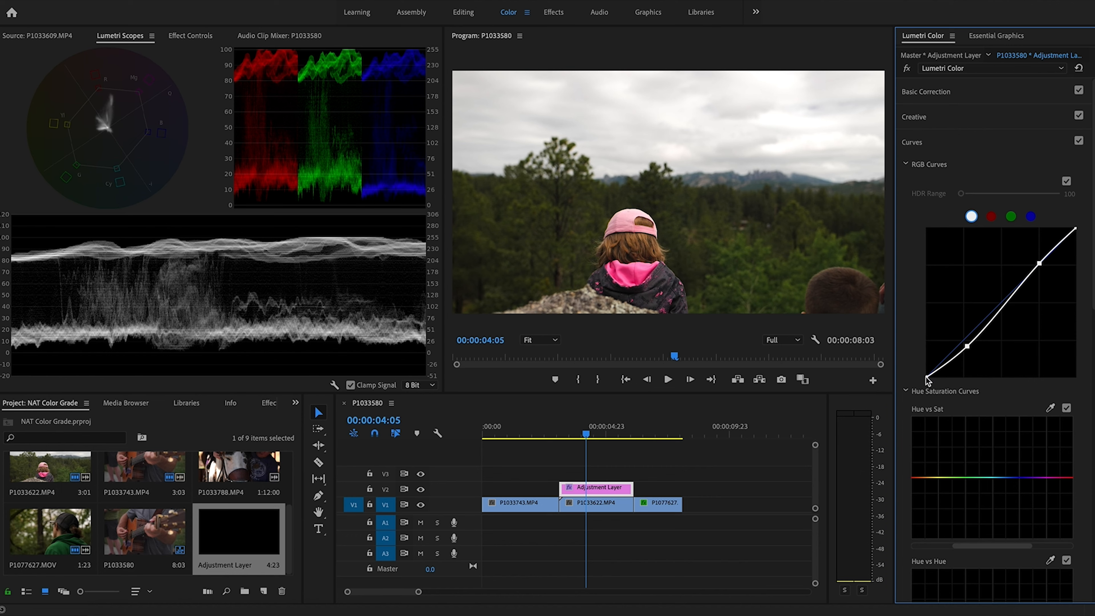
left_click_drag(927, 377, 925, 373)
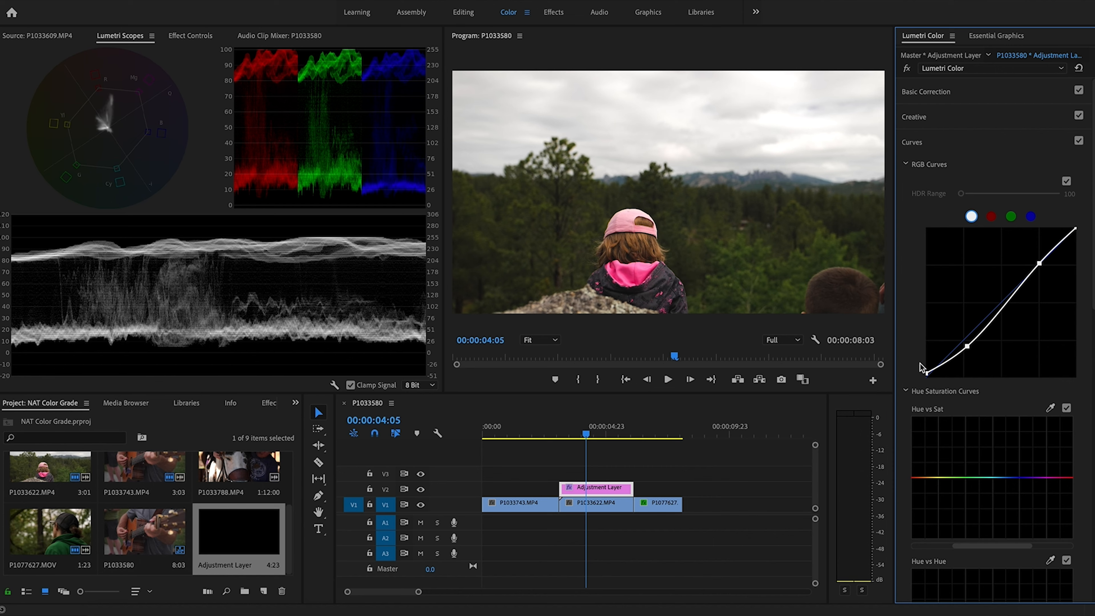
left_click_drag(927, 376, 924, 375)
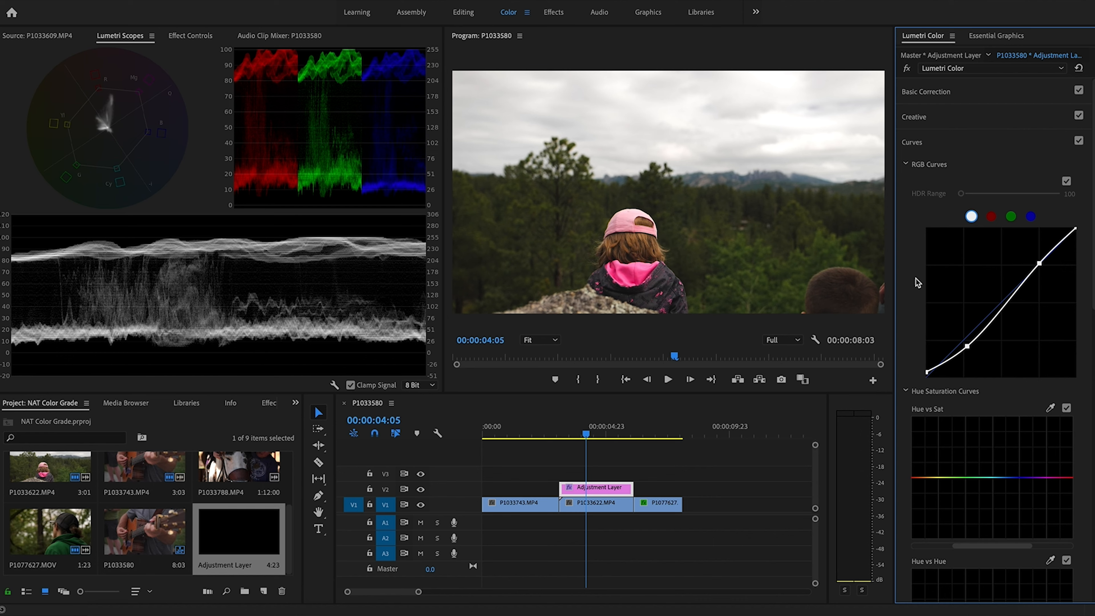
Reduce saturation in the darkest tones with the Luma vs Sat curve, anchoring it about one sixth along and lowering its dark end
scroll(913, 278, "down", 5)
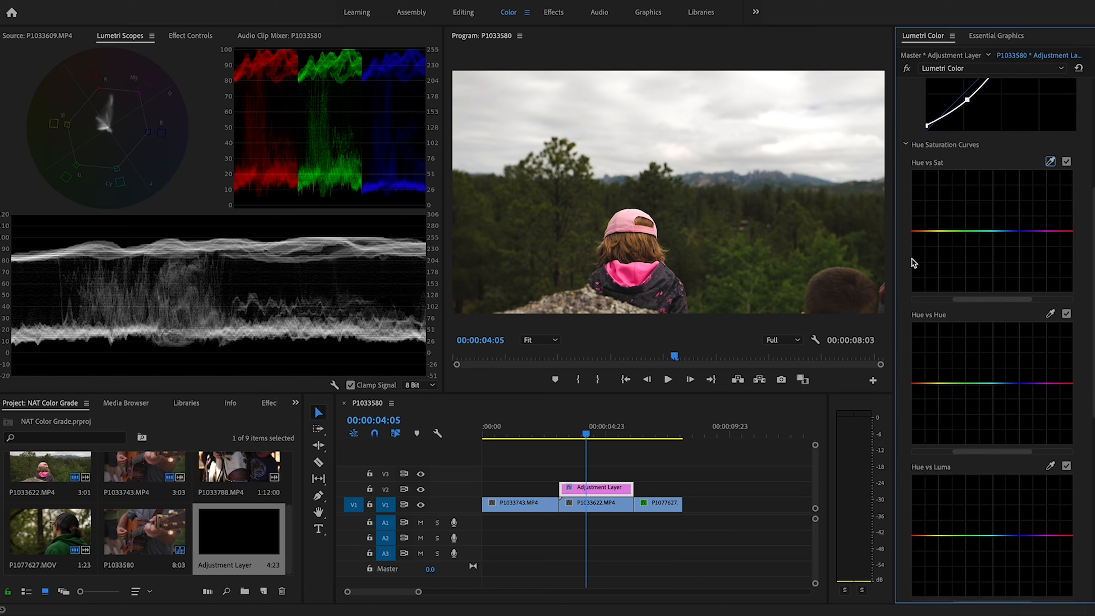
scroll(907, 266, "down", 5)
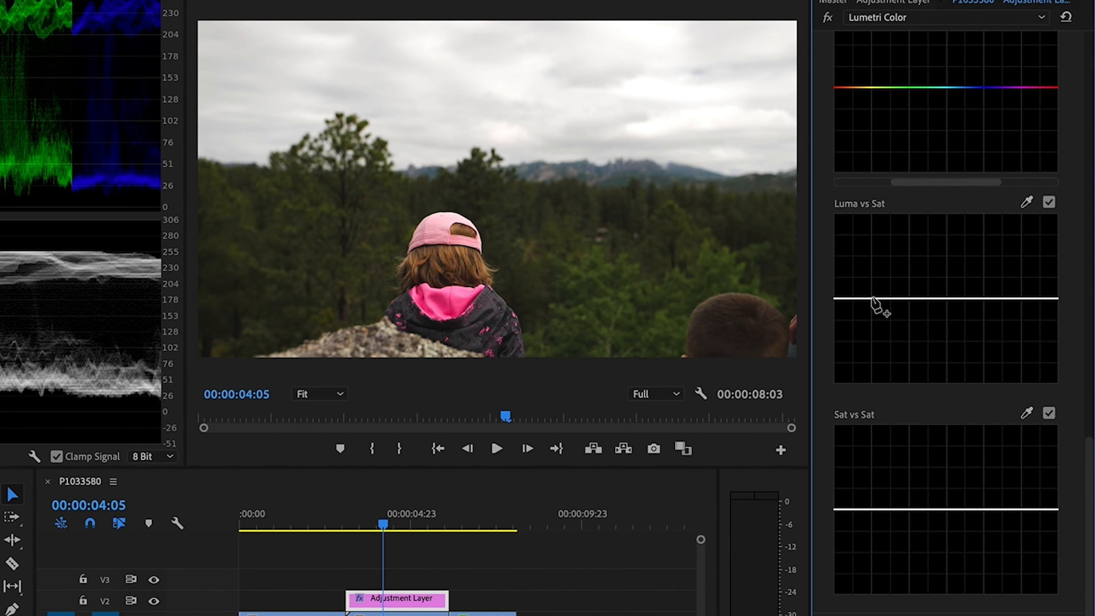
left_click(872, 298)
left_click_drag(835, 297, 835, 341)
Mute the least saturated colours with the Sat vs Sat curve, anchoring it about one sixth along and lowering its start about halfway
left_click(871, 510)
left_click_drag(834, 514, 836, 546)
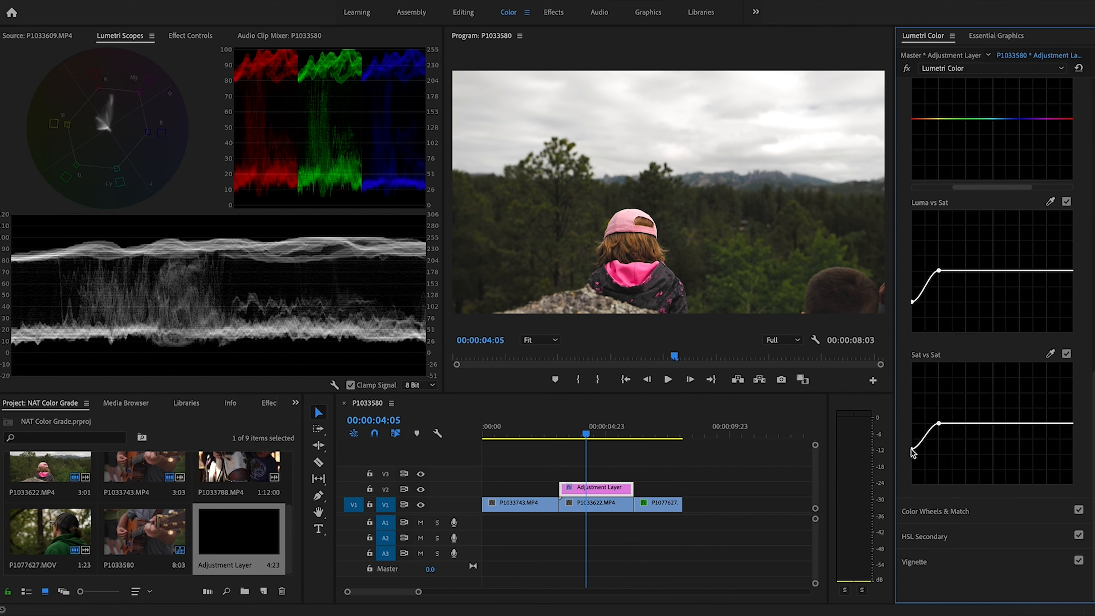
left_click_drag(911, 449, 912, 452)
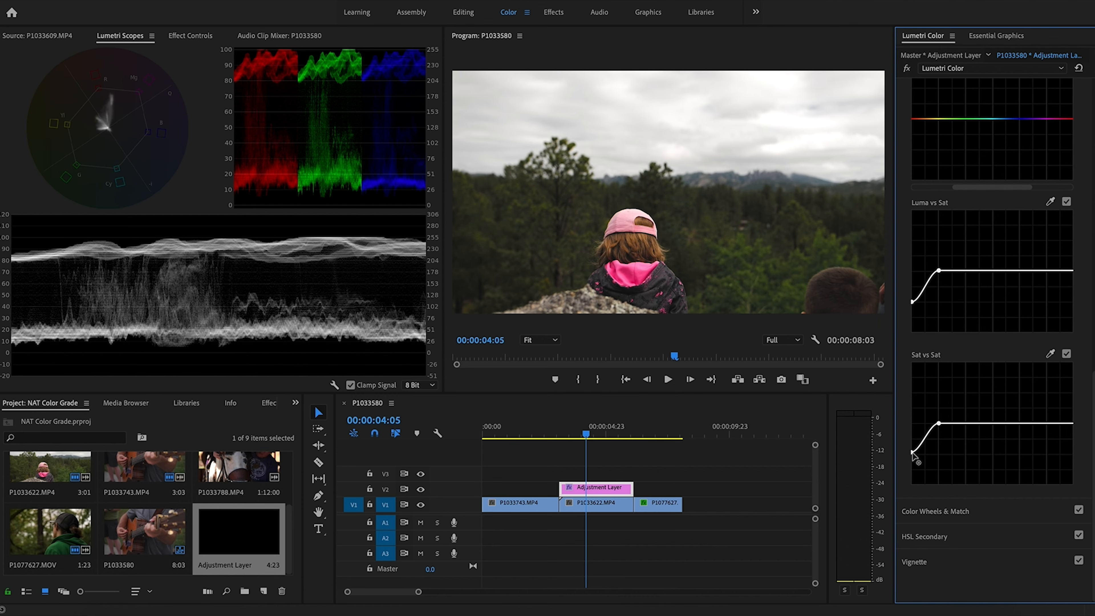
left_click_drag(913, 456, 910, 496)
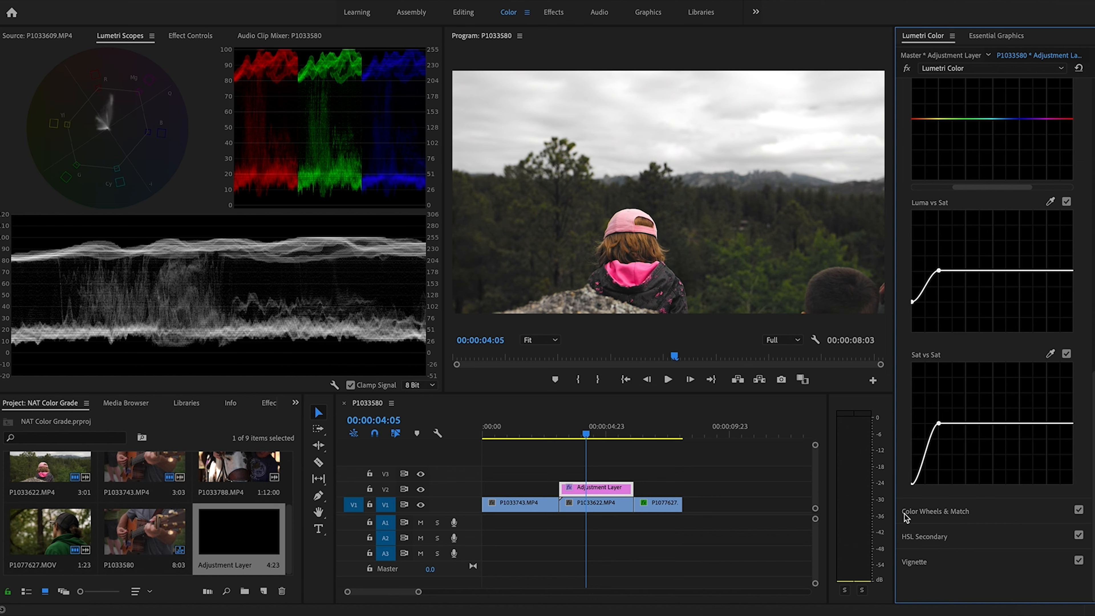
left_click_drag(912, 483, 905, 455)
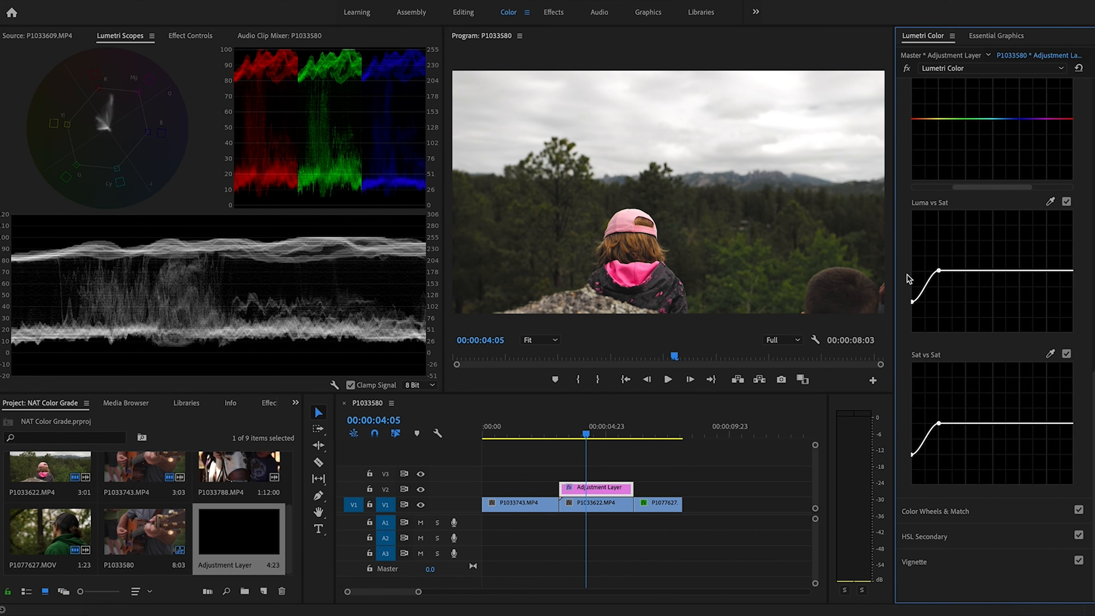
Tint the adjustment layer's shadows slightly toward teal and its highlights slightly toward orange
scroll(904, 276, "up", 10)
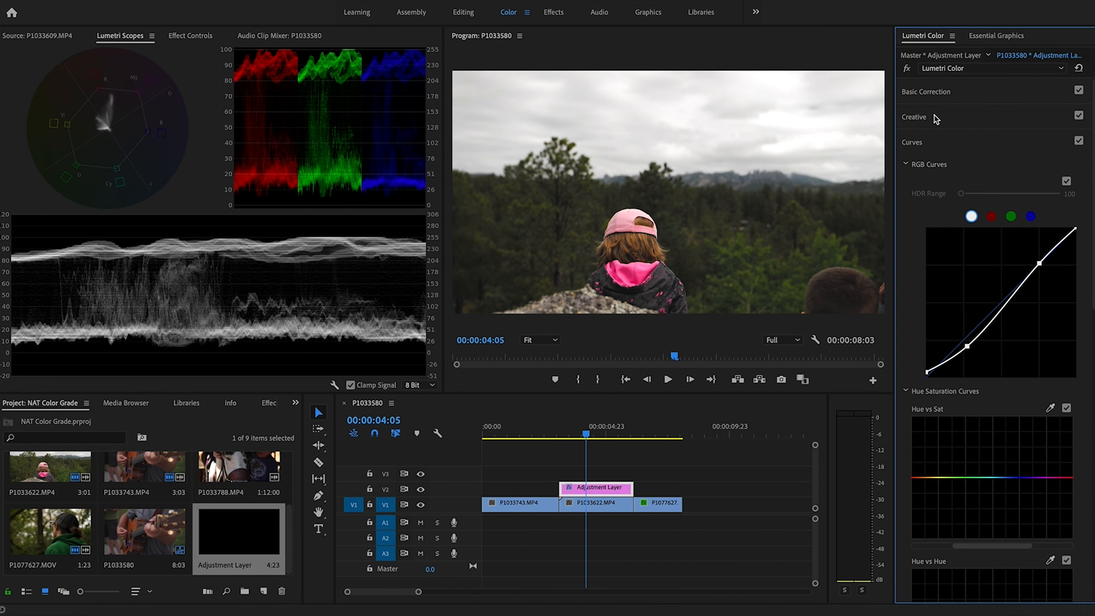
left_click(944, 118)
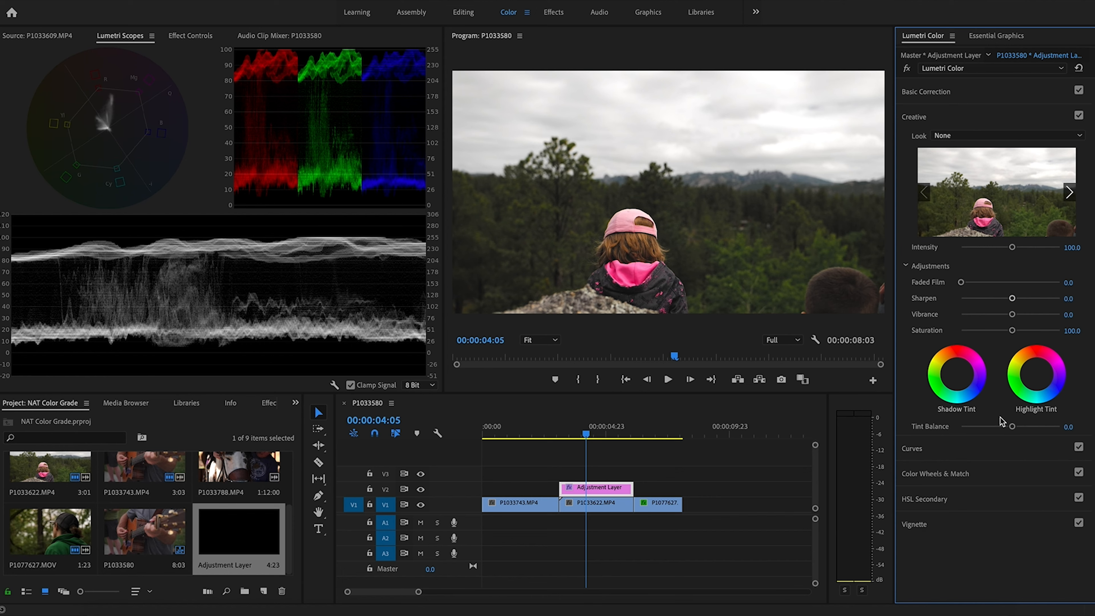
left_click(956, 376)
left_click_drag(957, 375, 959, 377)
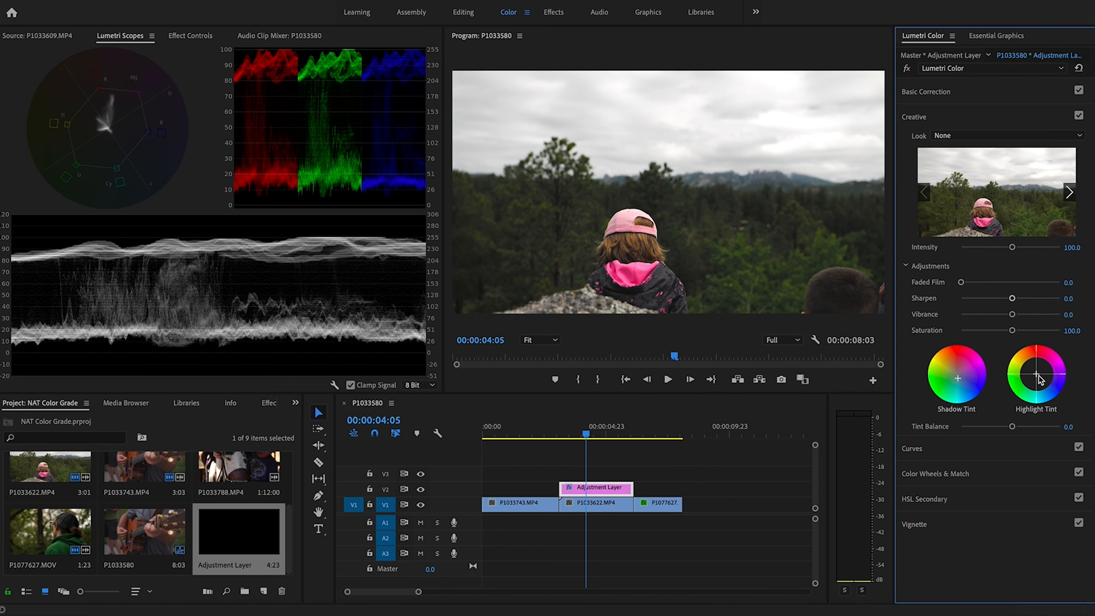
left_click_drag(1038, 374, 1036, 371)
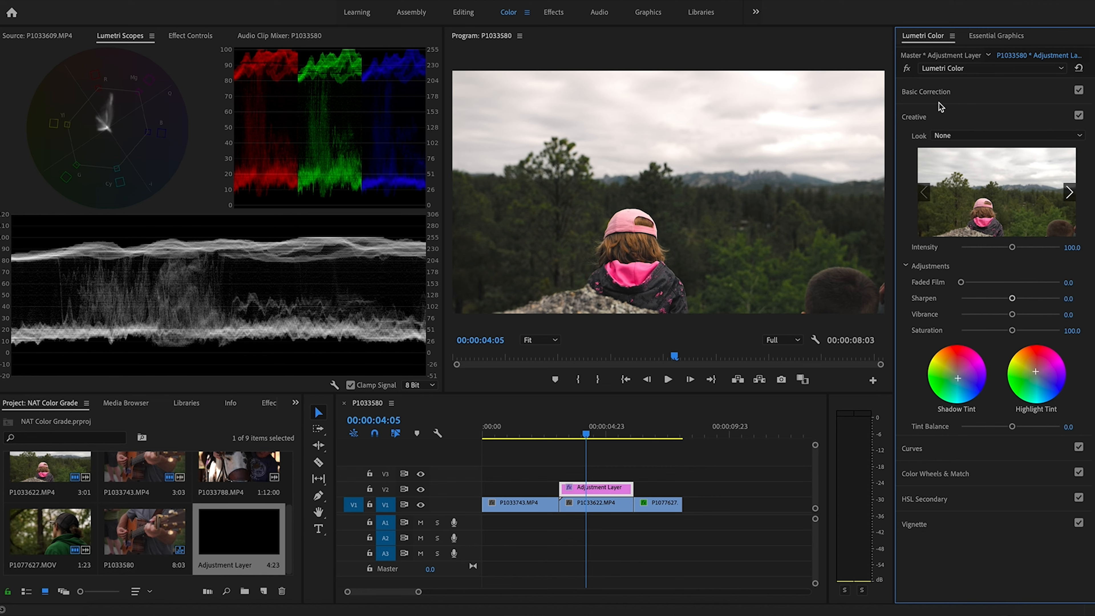
Compare the second clip with and without the curve and tint grade by hiding and showing track V2 twice
left_click(420, 489)
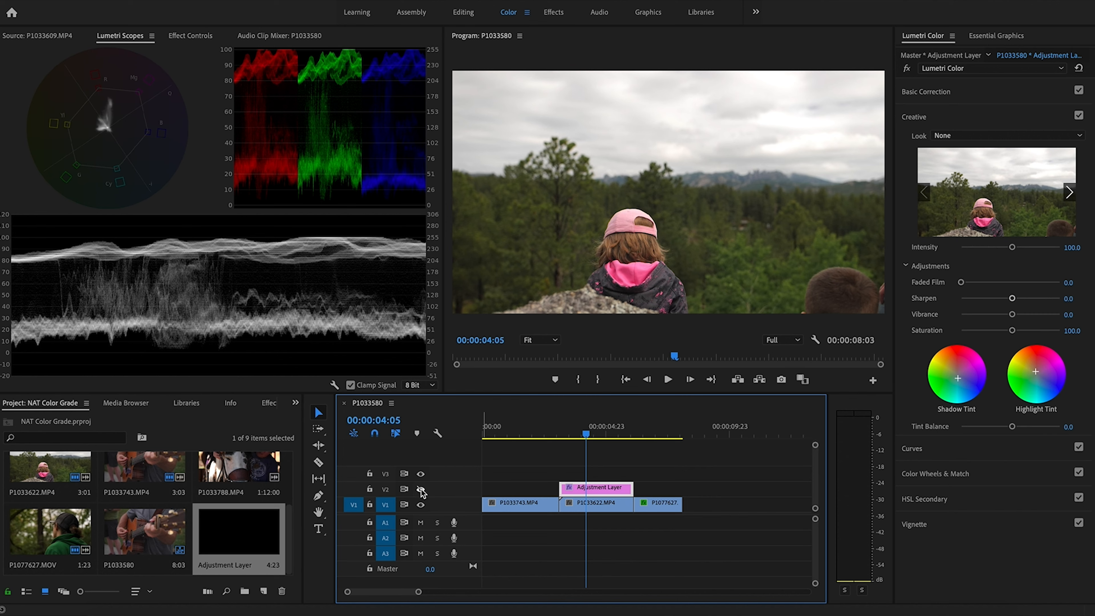
left_click(421, 489)
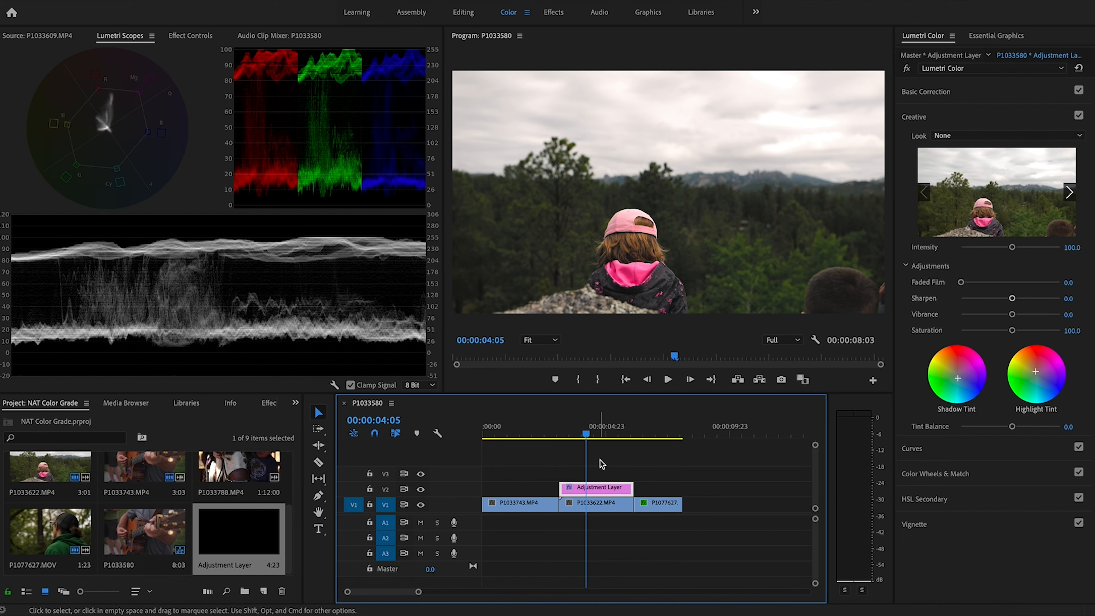
left_click(421, 489)
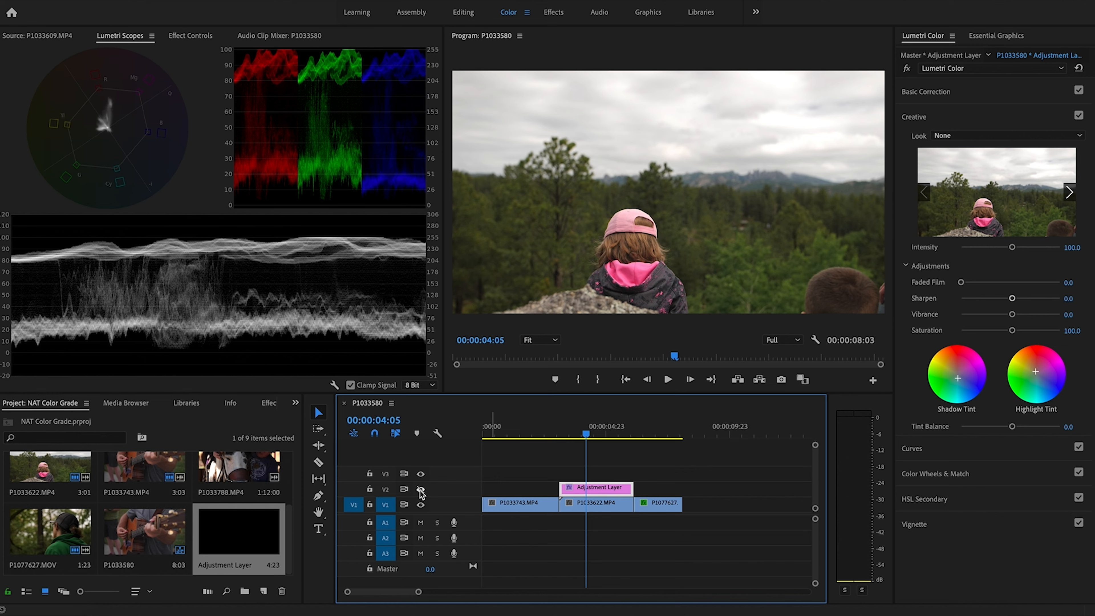
left_click(421, 490)
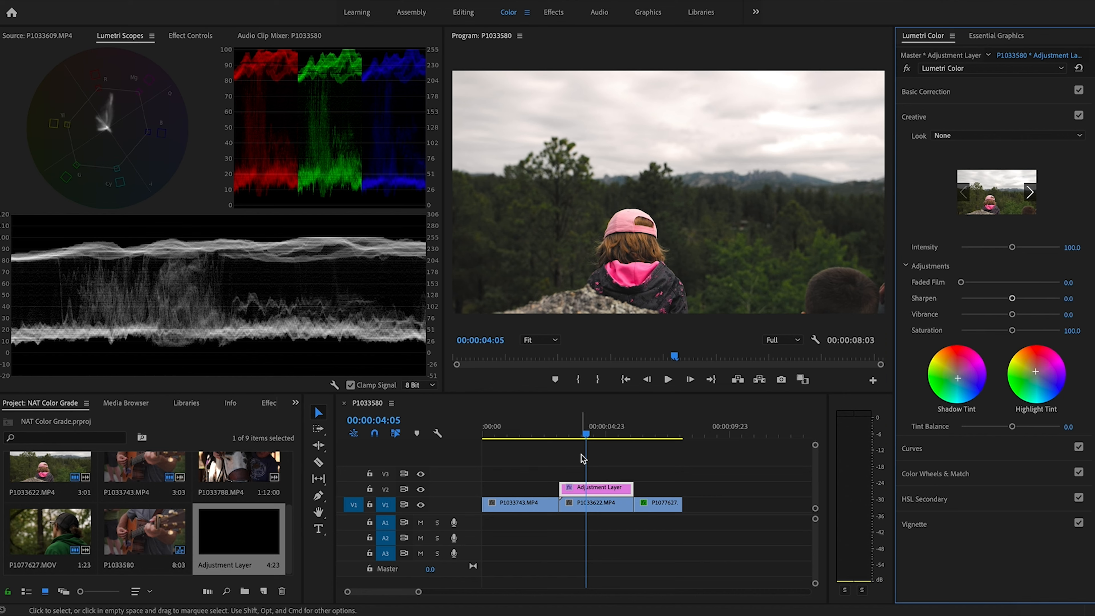
Set the adjustment layer's contrast to 21.7, shadows to -15.5 and highlights to -11.8
left_click(945, 93)
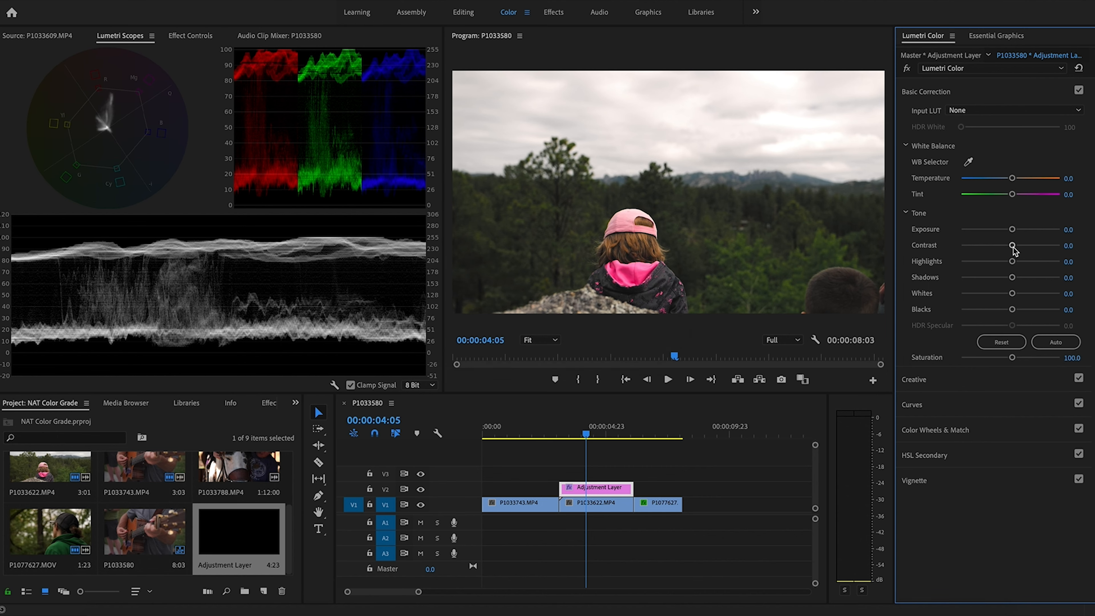
left_click_drag(1014, 246, 1022, 248)
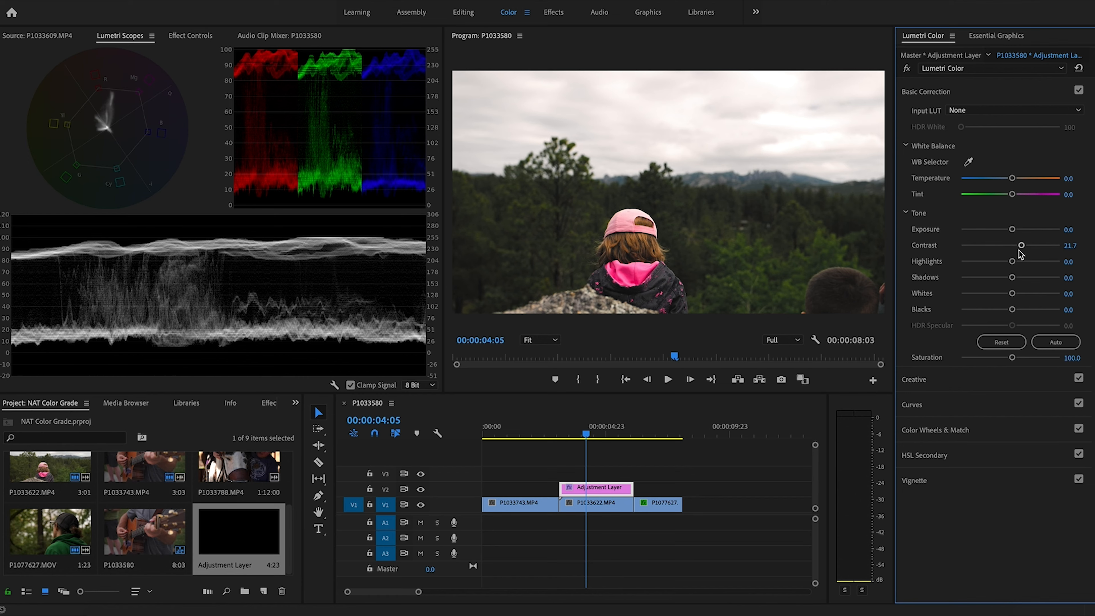
left_click_drag(1012, 277, 1004, 279)
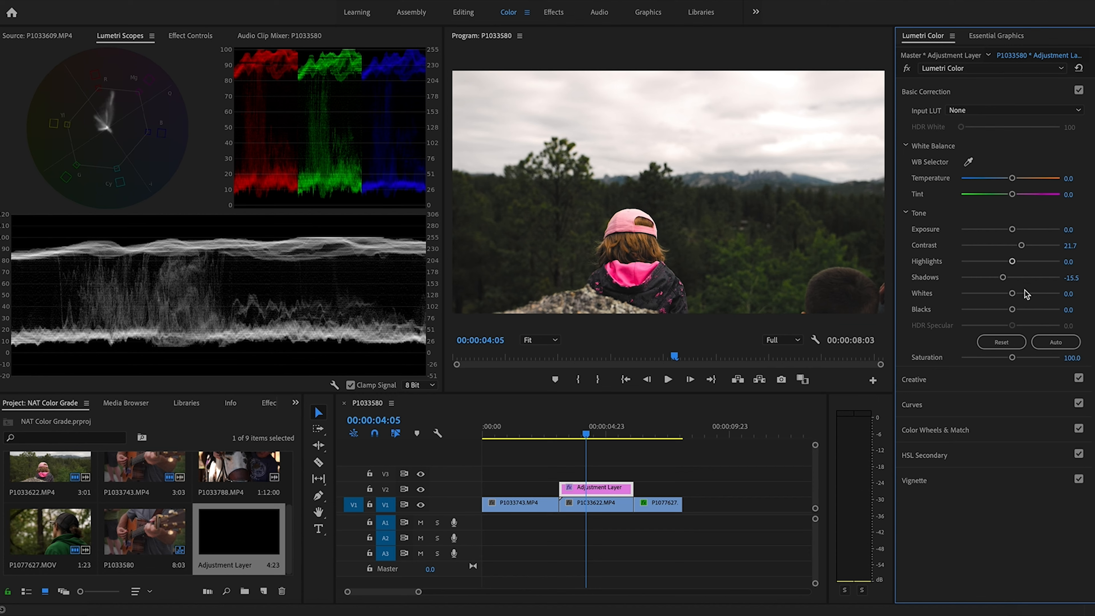
left_click_drag(1012, 261, 1005, 262)
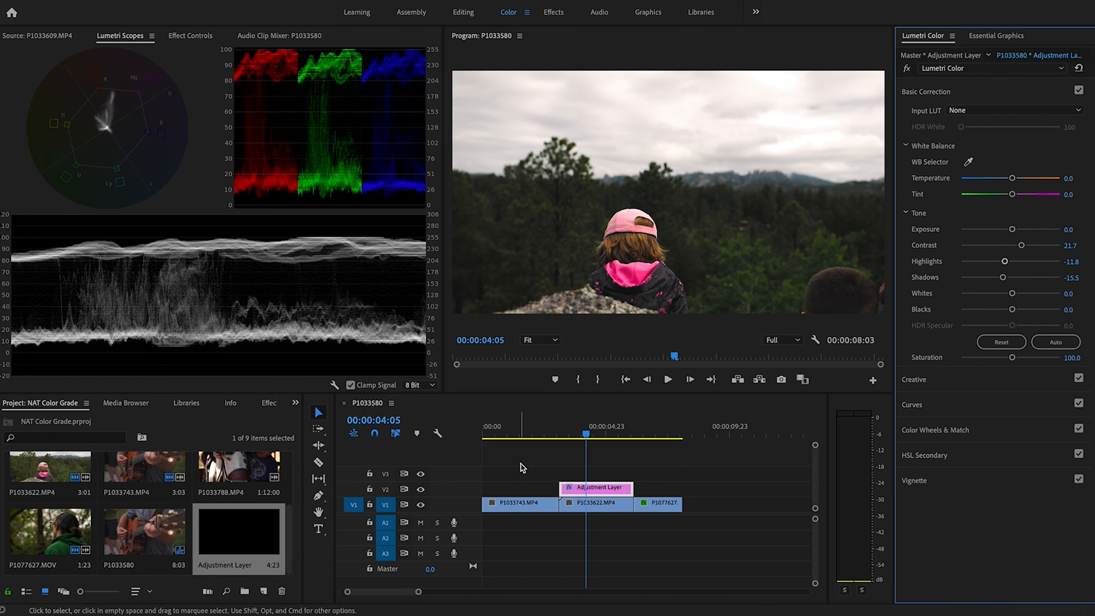
Hide and show track V2 once to compare the tone-corrected grade with the original clip
left_click(420, 490)
left_click(420, 490)
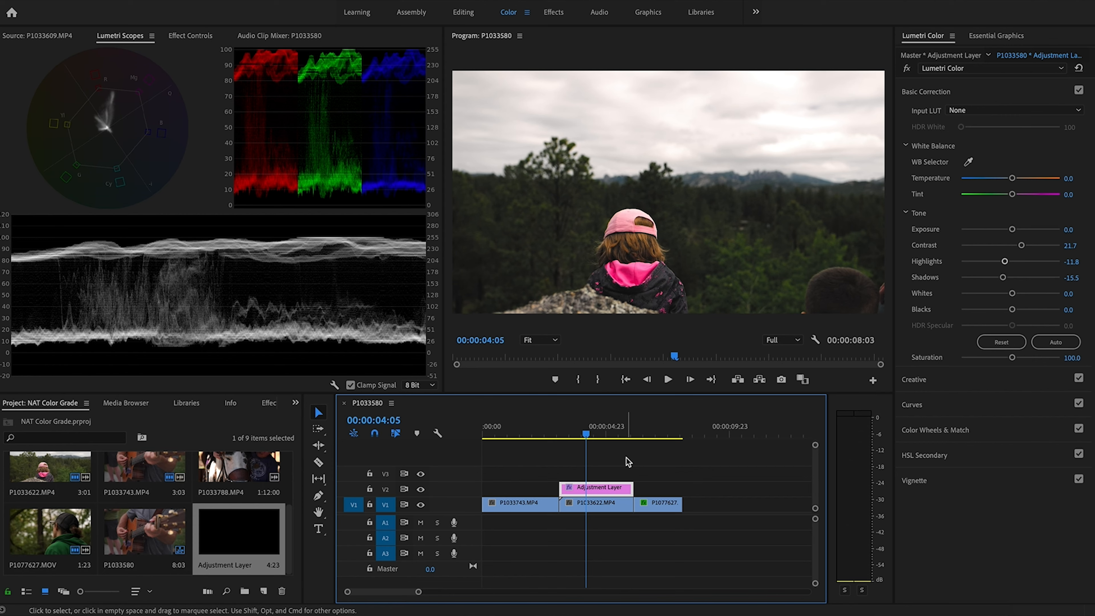
Bend the adjustment layer's Hue vs Hue curve slightly down at yellow-green between orange and cyan anchor points, shifting the foliage toward deeper green
left_click(913, 405)
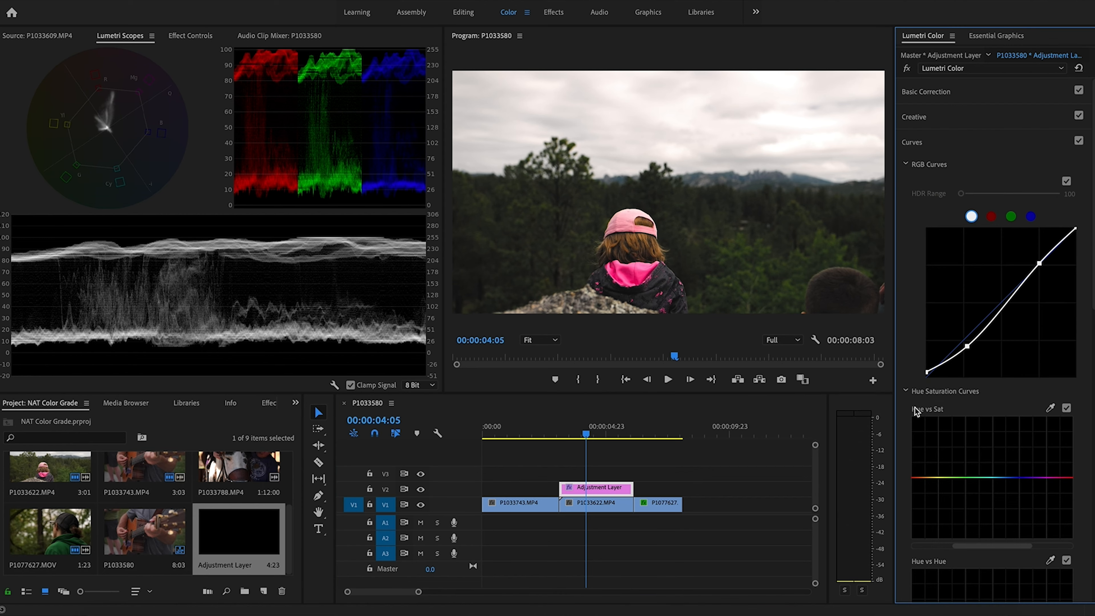
scroll(908, 341, "down", 5)
scroll(908, 341, "down", 3)
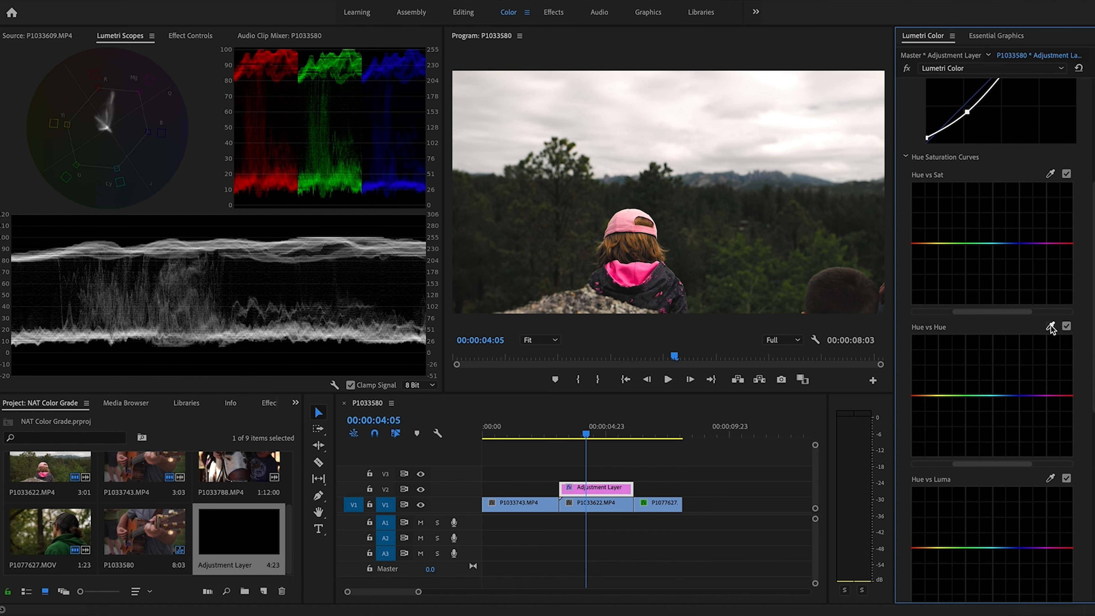
left_click(985, 394)
left_click(921, 394)
mouse_move(938, 395)
left_mouse_down()
mouse_move(948, 400)
mouse_move(946, 390)
left_mouse_up()
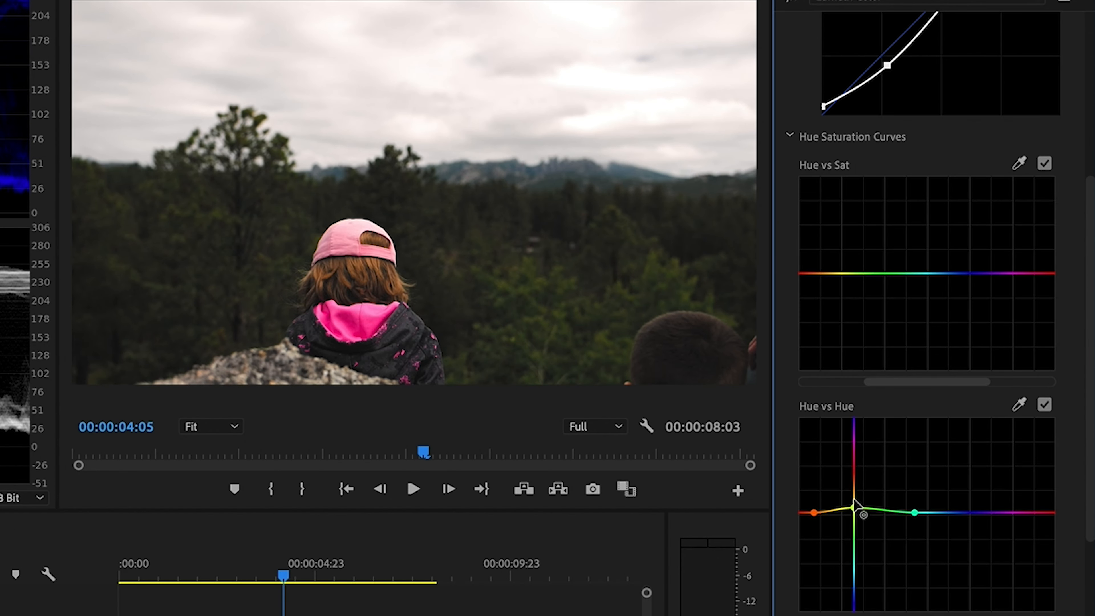
left_click_drag(855, 501, 855, 492)
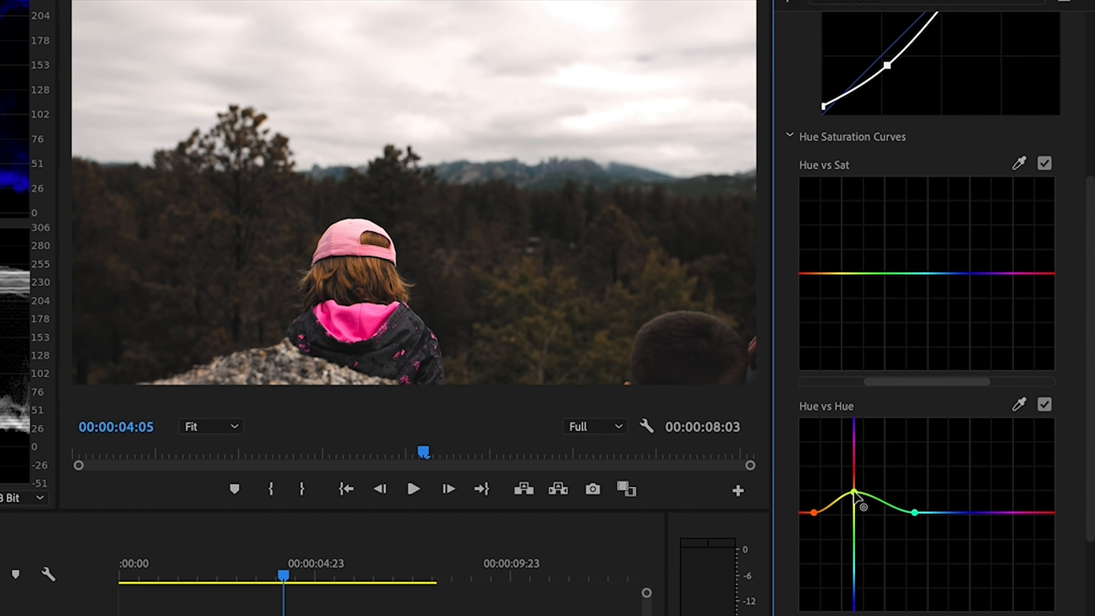
left_click_drag(855, 494, 853, 521)
Sample the foliage green for the Hue vs Sat curve and raise that range's saturation slightly
left_click(1020, 164)
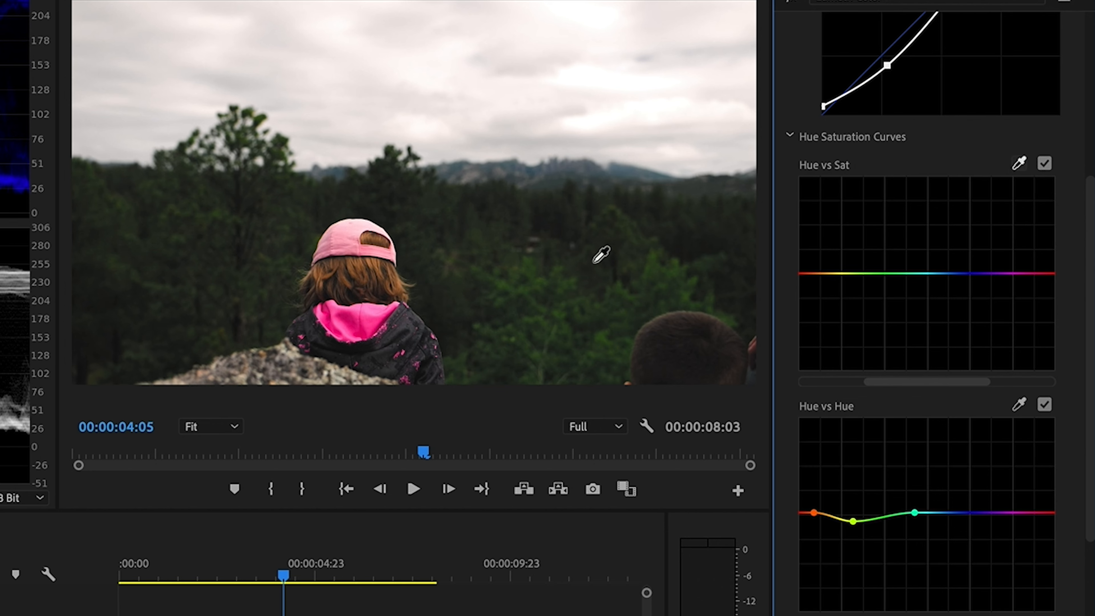
left_click(439, 213)
left_click_drag(885, 272, 885, 269)
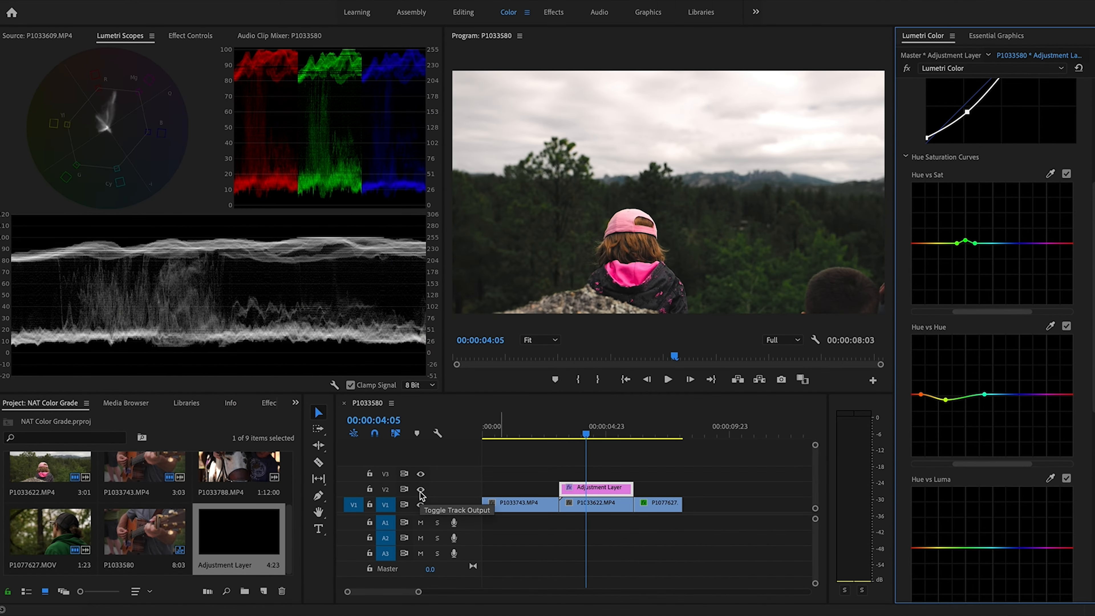
Compare the forest clip with and without its hue-adjusted grade by hiding and showing track V2 five times
left_click(420, 489)
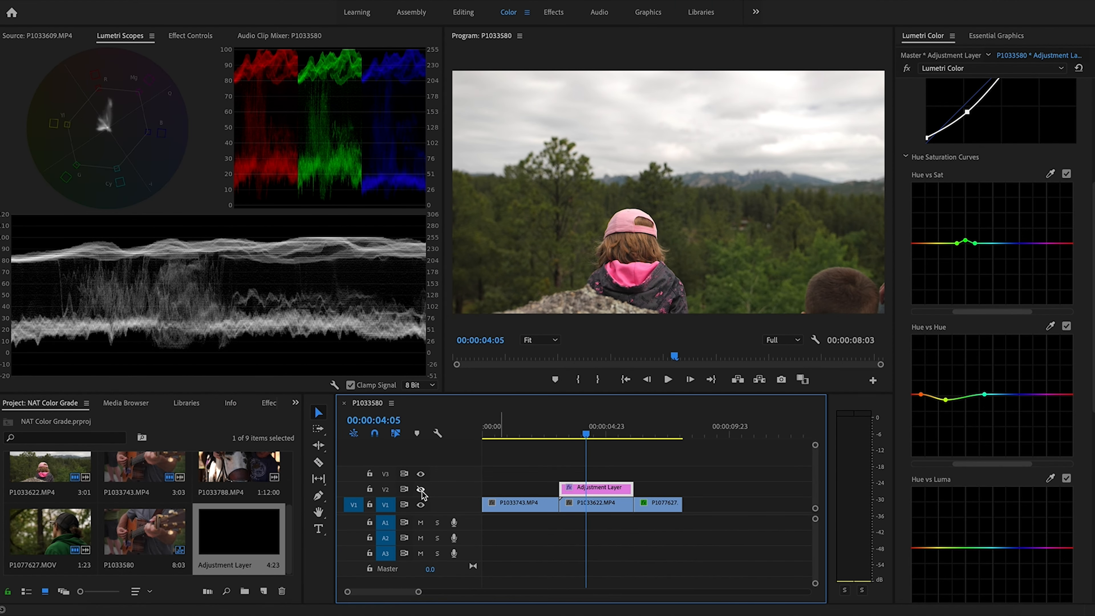
left_click(421, 489)
left_click(420, 489)
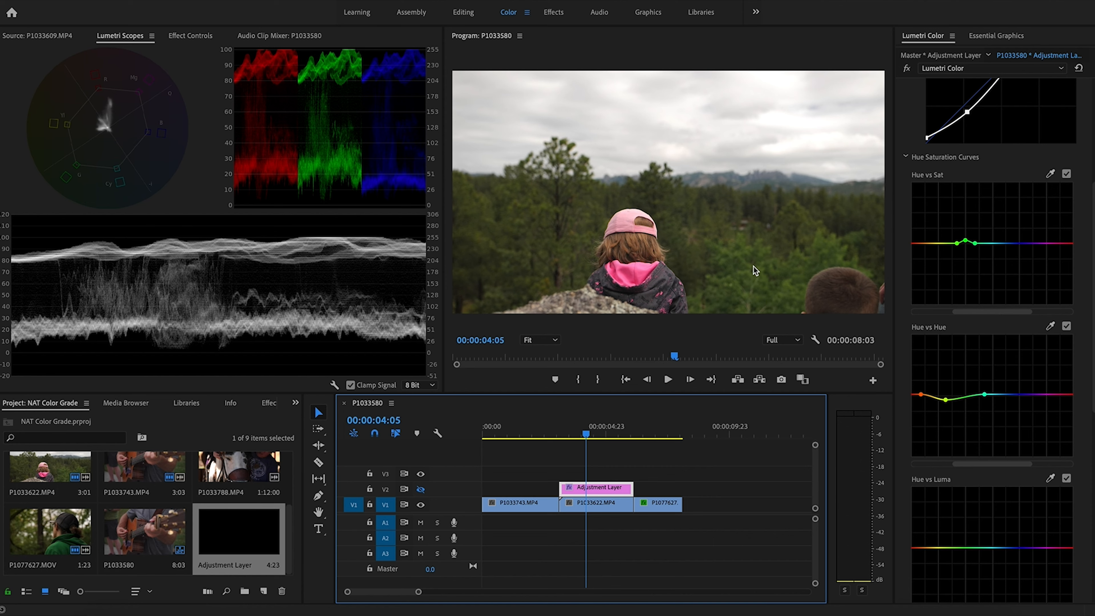
left_click(420, 489)
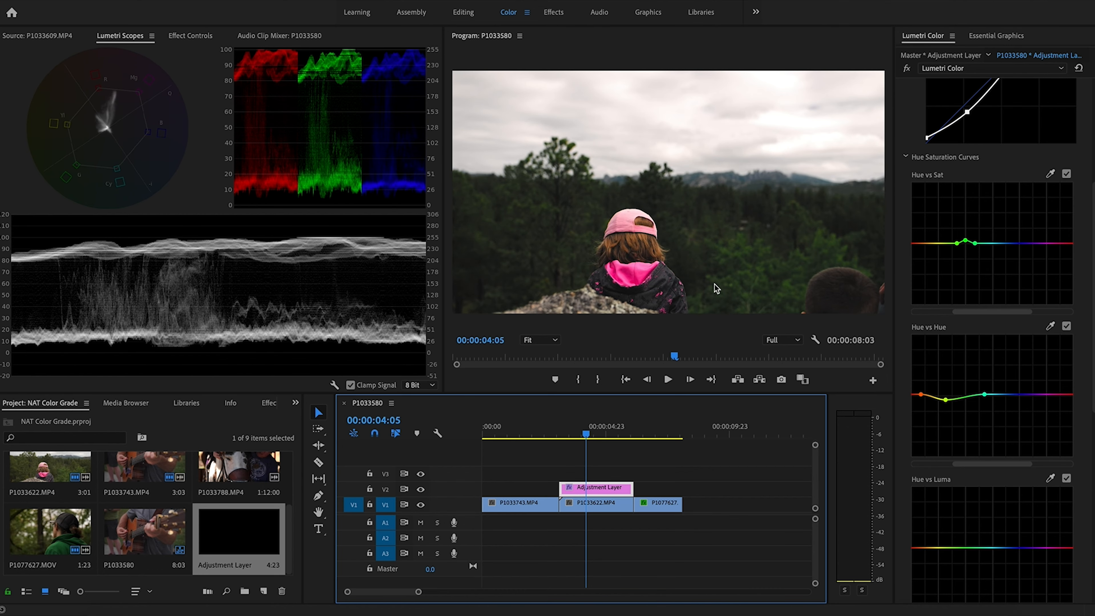
left_click(420, 489)
left_click(420, 489)
left_click(421, 490)
left_click(421, 491)
left_click(421, 491)
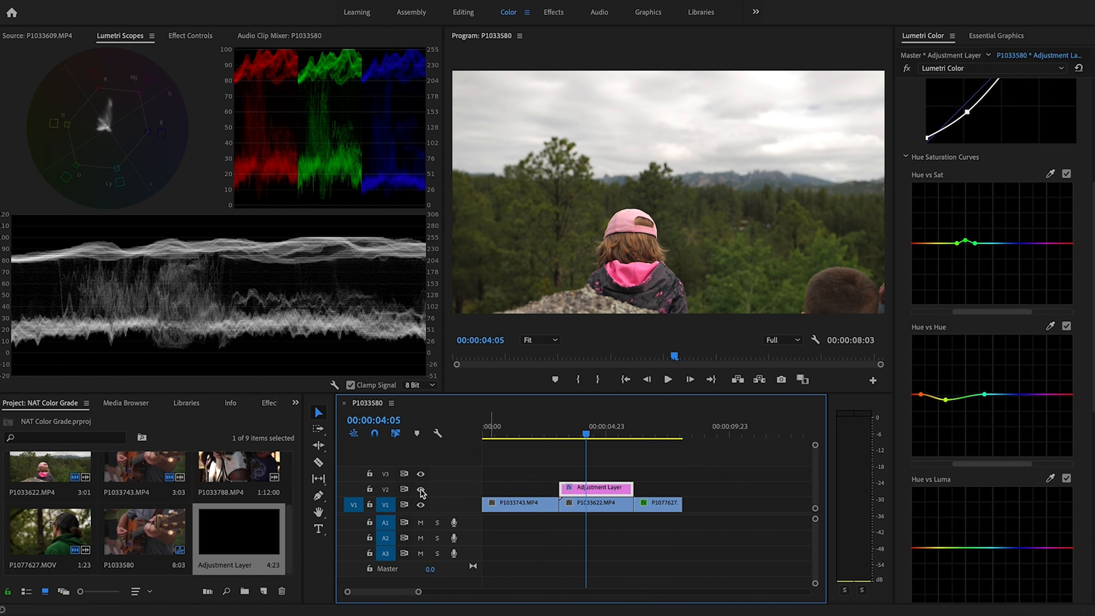
left_click(421, 491)
Place a new adjustment layer on V2 above the first clip, P1033743.MP4, with the playhead at 00:00:01:06
left_click(581, 434)
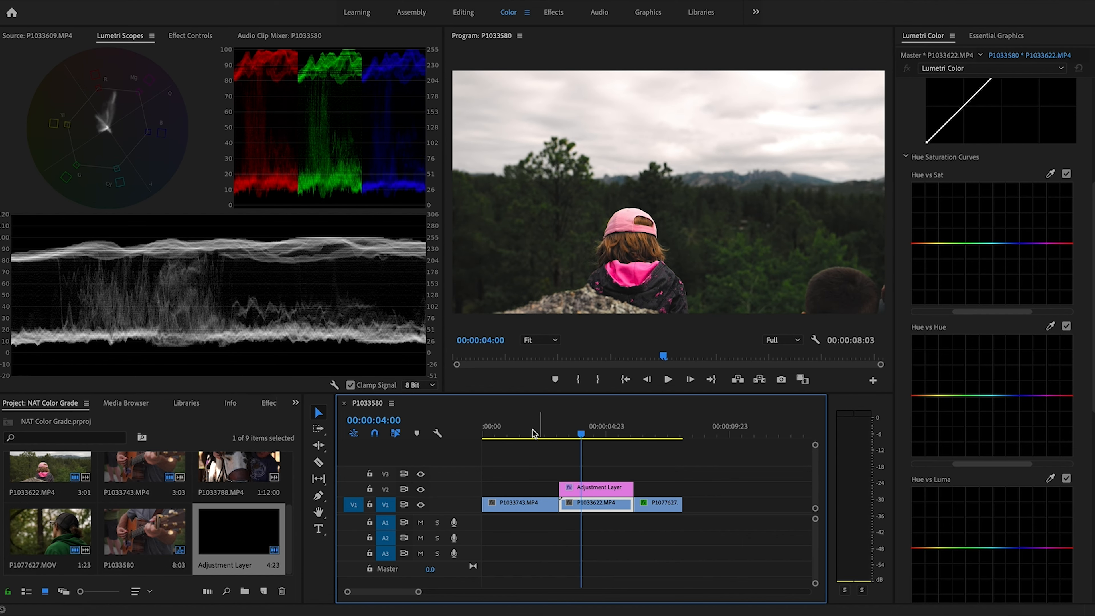
left_click(514, 433)
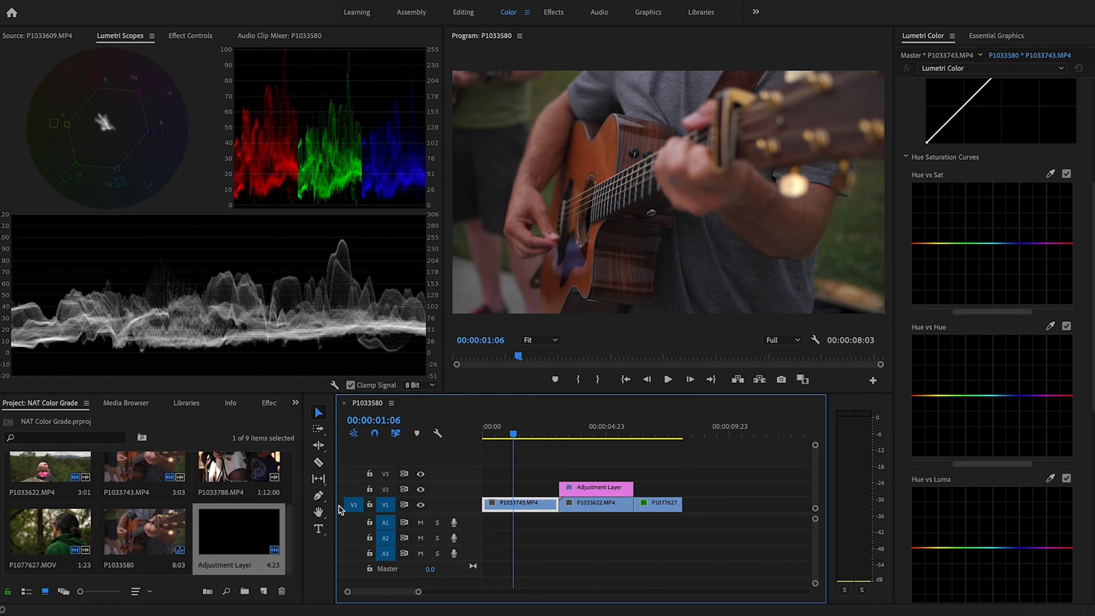
left_click(217, 540)
left_click_drag(217, 541, 517, 492)
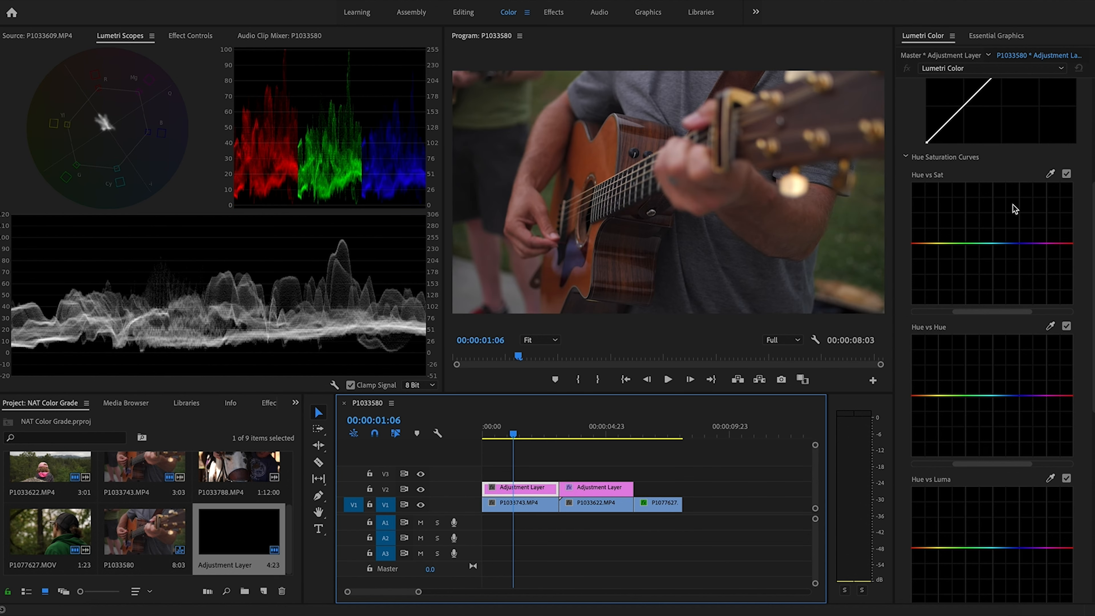
Shape the new adjustment layer's RGB curve into a gentle S with lowered shadows, slightly lifted blacks and raised highlights
scroll(908, 180, "up", 3)
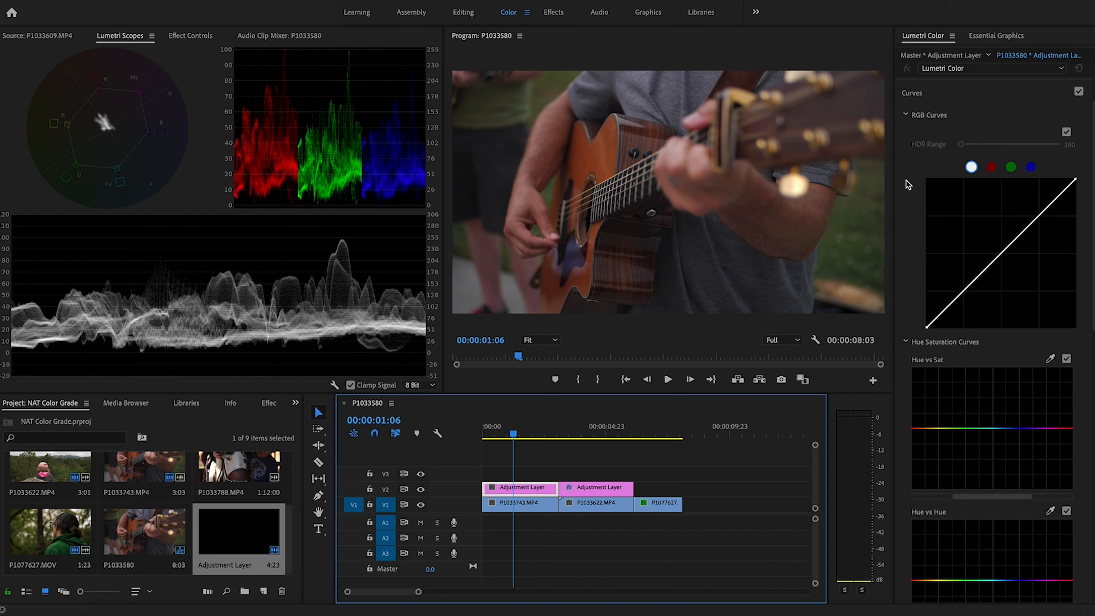
left_click(964, 290)
left_click(1039, 217)
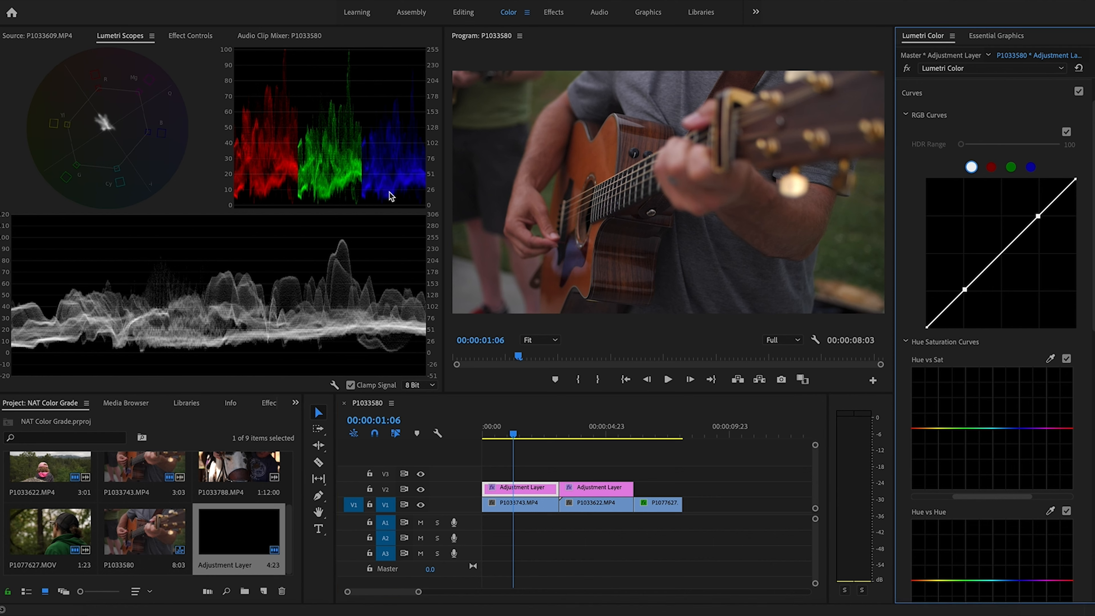
left_click_drag(964, 289, 967, 294)
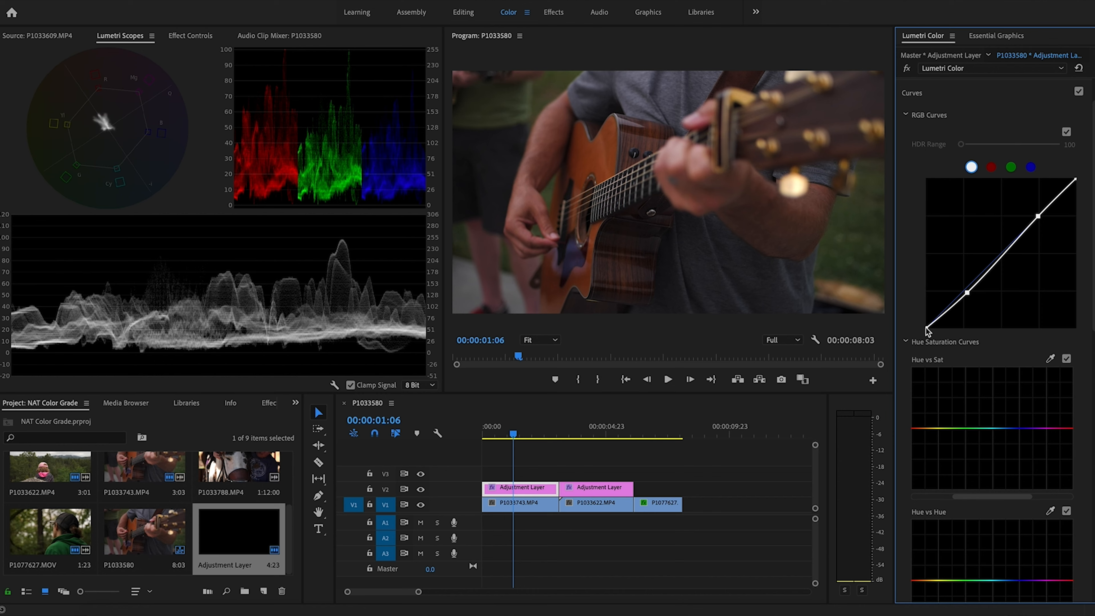
left_click_drag(926, 327, 927, 324)
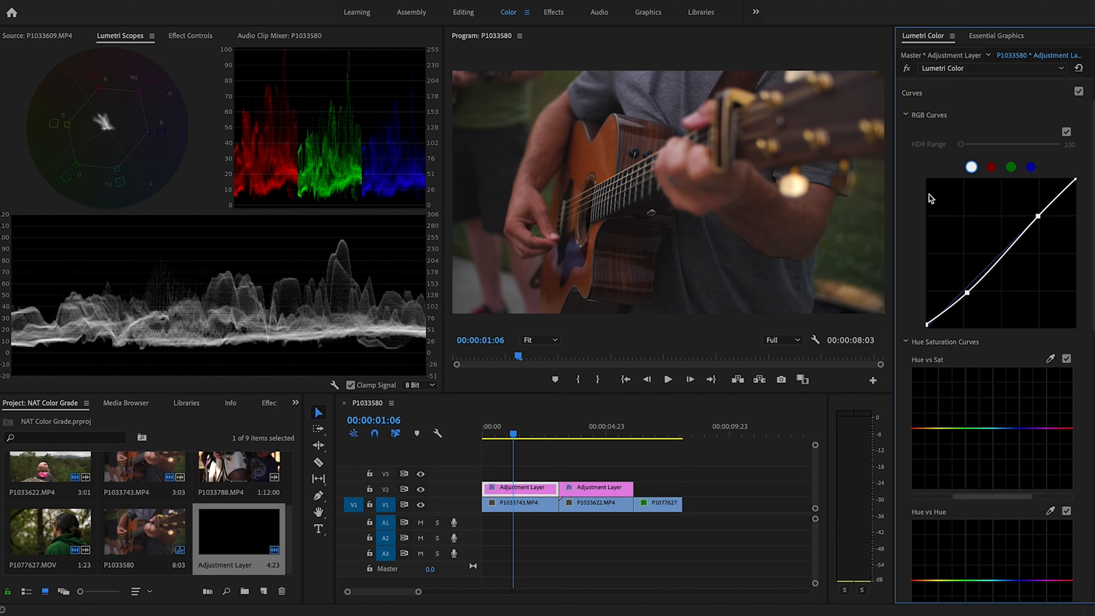
left_click_drag(1039, 218, 1032, 210)
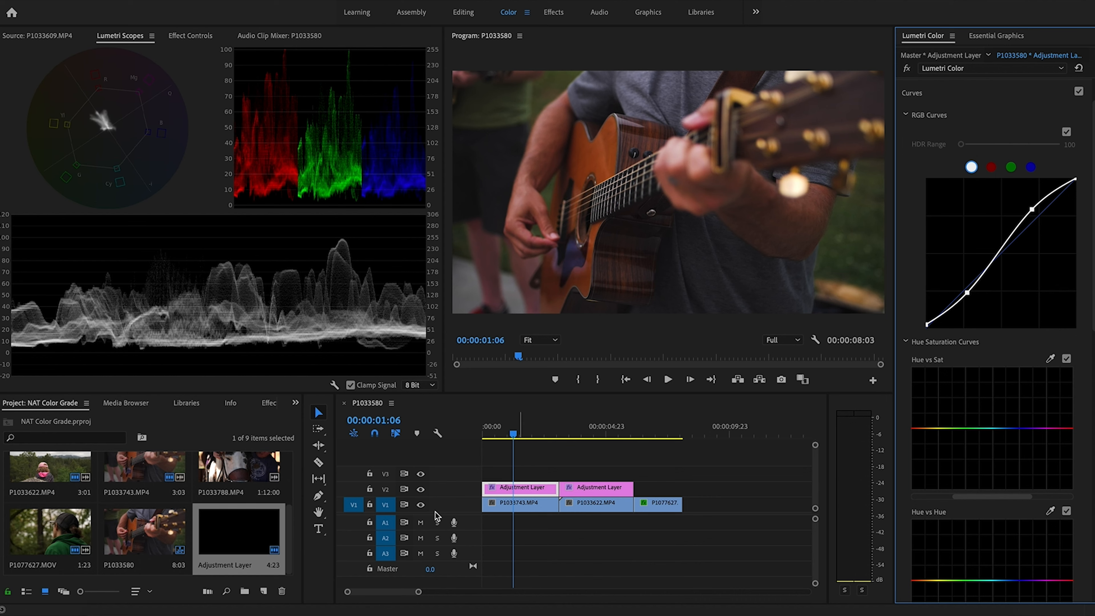
Compare the guitar clip with and without the RGB curve by hiding and showing track V2 three times
left_click(421, 489)
left_click(421, 489)
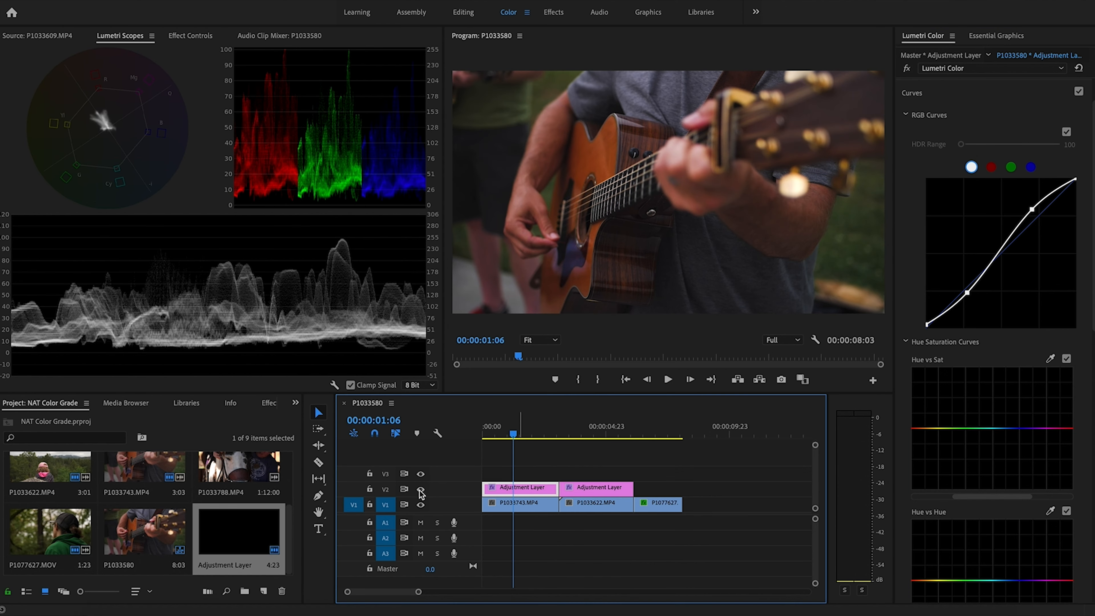
left_click(421, 489)
left_click(421, 489)
left_click(421, 489)
left_click(421, 489)
Anchor the Luma vs Sat and Sat vs Sat curves near their low ends and pull both starting points down to desaturate those ranges
scroll(910, 267, "down", 10)
scroll(910, 267, "down", 2)
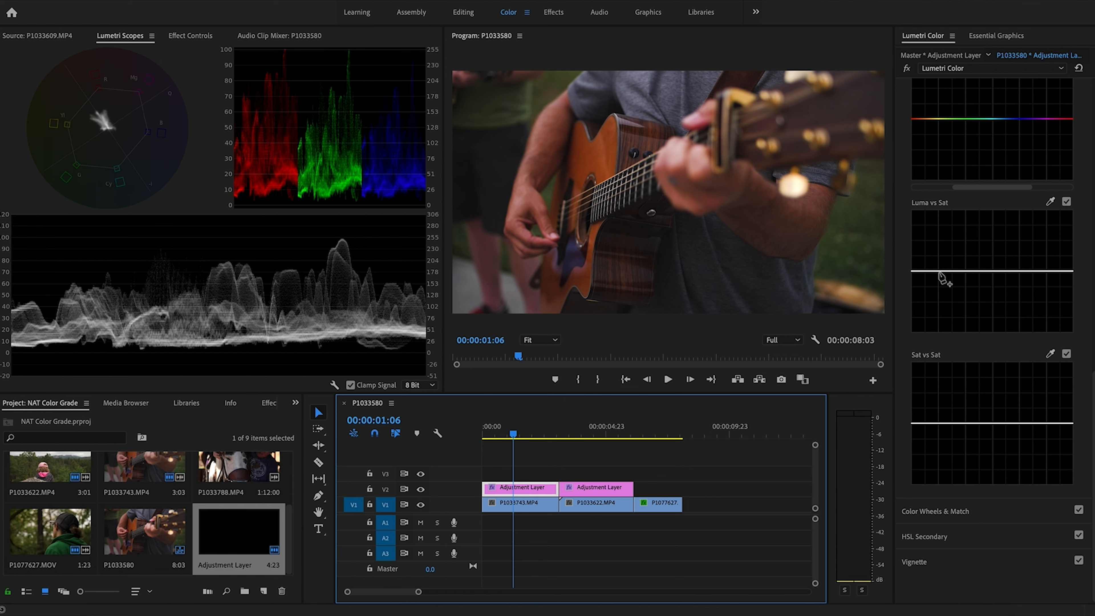
left_click(940, 271)
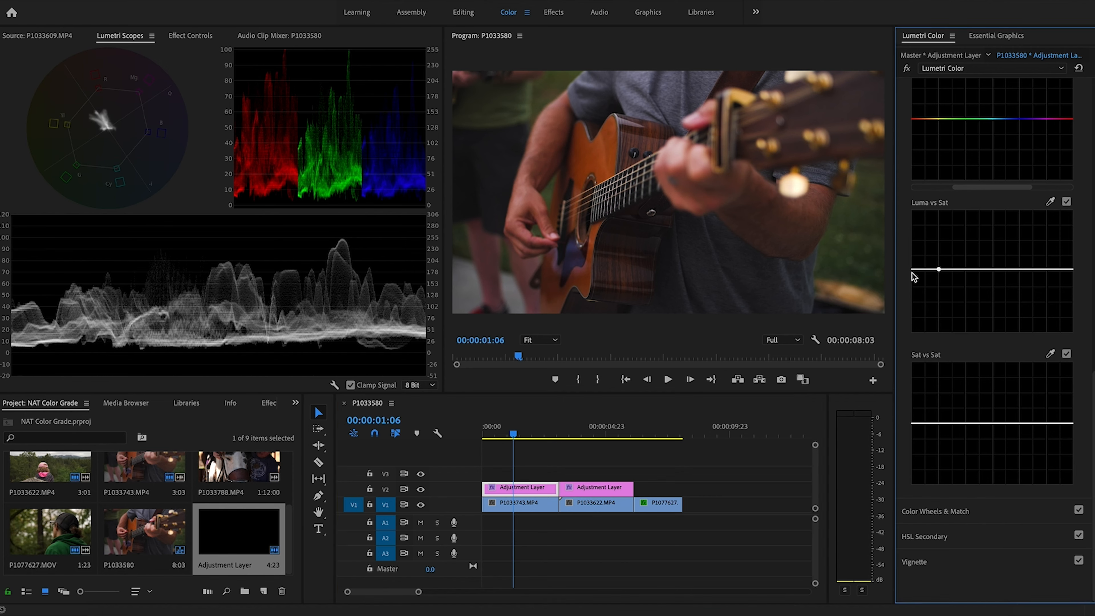
left_click_drag(912, 269, 912, 301)
left_click(942, 425)
left_click_drag(912, 426, 914, 456)
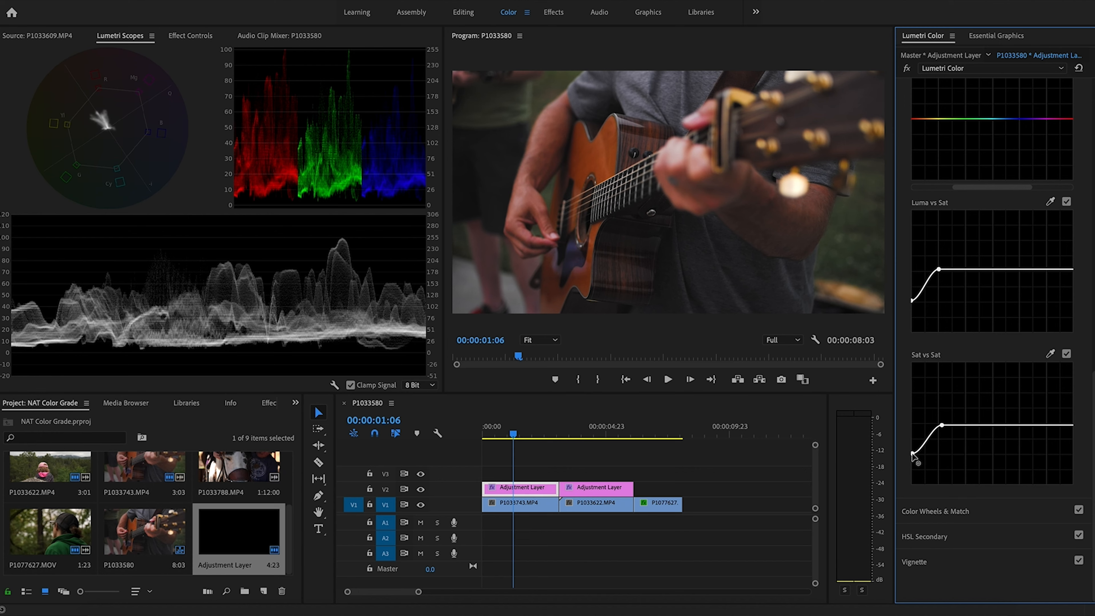
Tint the guitar clip's adjustment layer slightly toward teal-blue in the shadows and slightly toward warm red-orange in the highlights
scroll(913, 363, "up", 15)
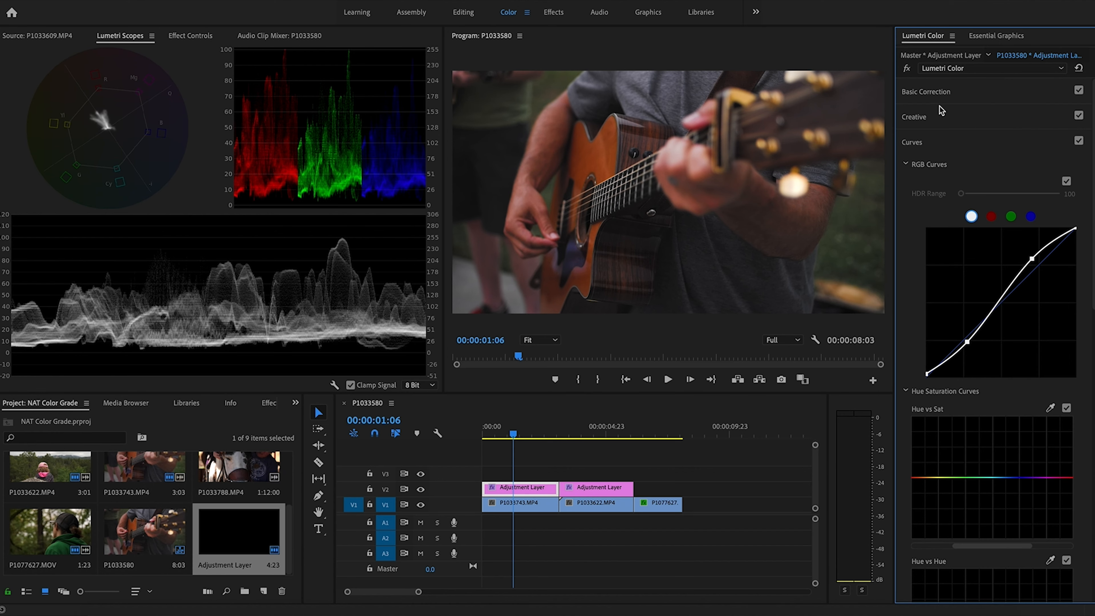
left_click(939, 120)
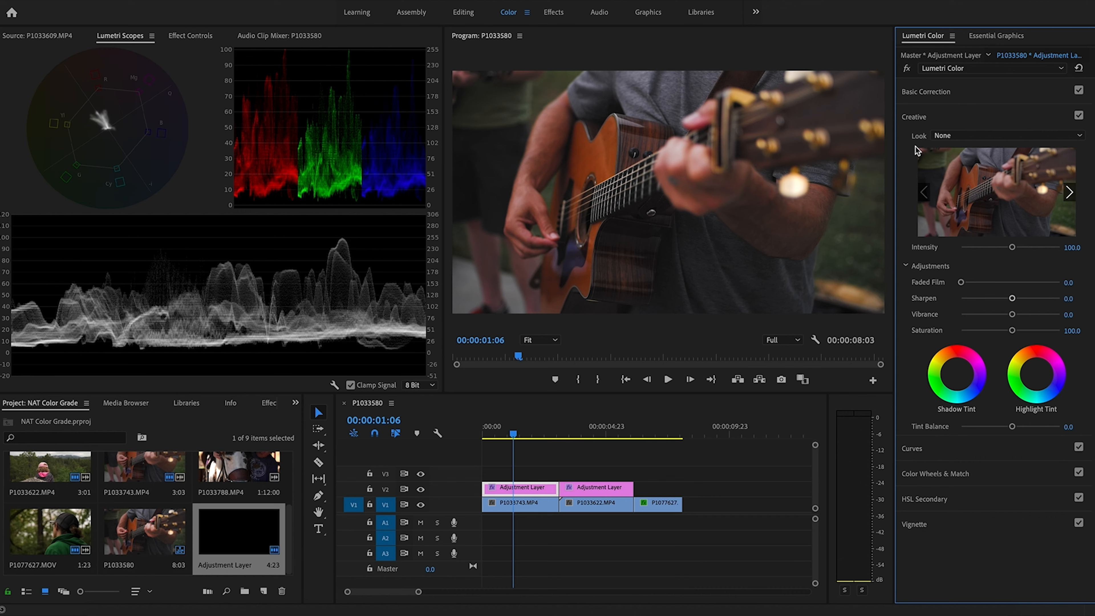
left_click(959, 376)
left_click_drag(958, 374, 959, 378)
left_click(1037, 373)
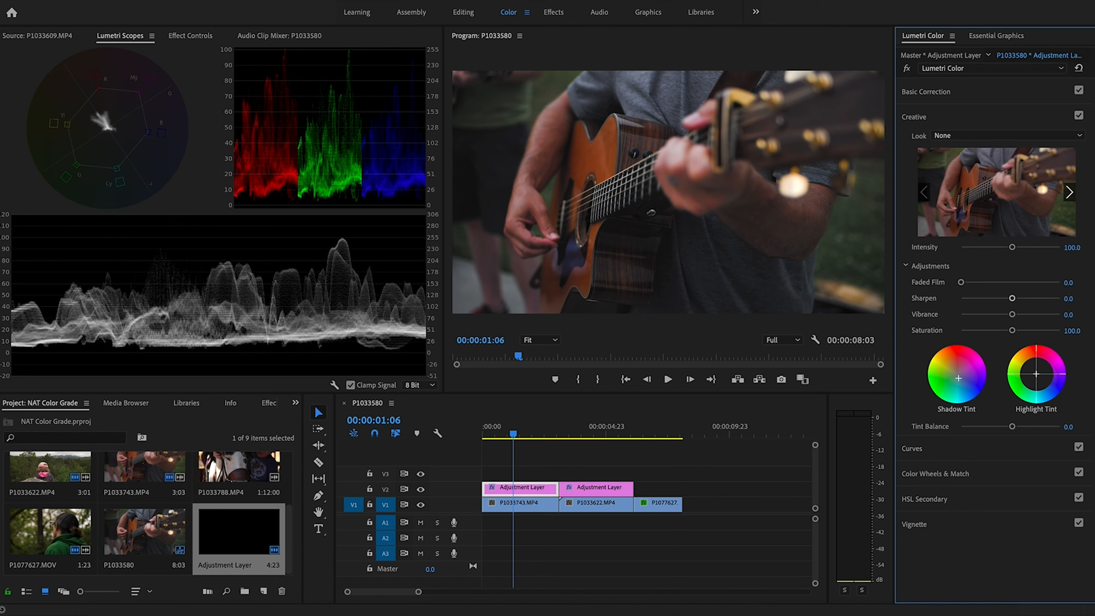
left_click_drag(1037, 374, 1036, 371)
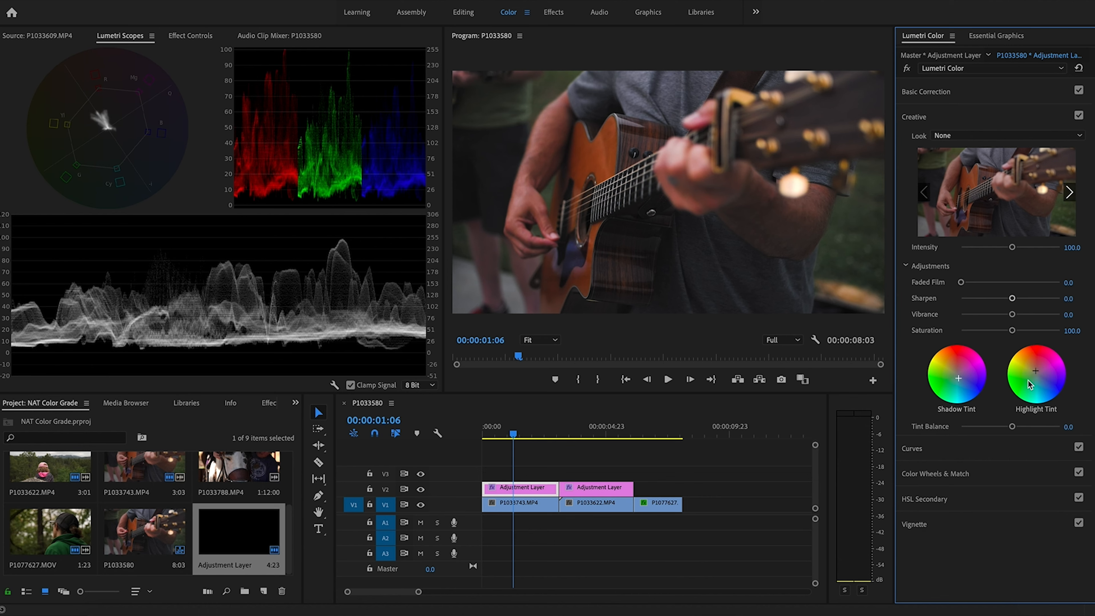
Set the adjustment layer's highlights to -15.5, contrast to 13.0 and shadows to -3.1
left_click(925, 95)
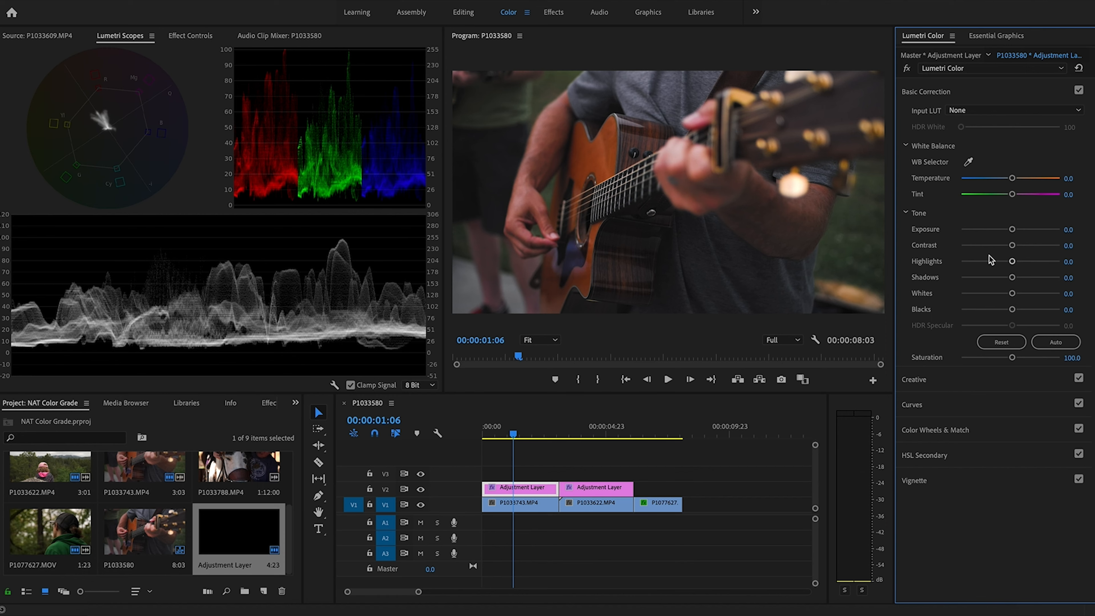
mouse_move(1012, 264)
left_mouse_down()
mouse_move(1002, 264)
mouse_move(1018, 246)
left_mouse_up()
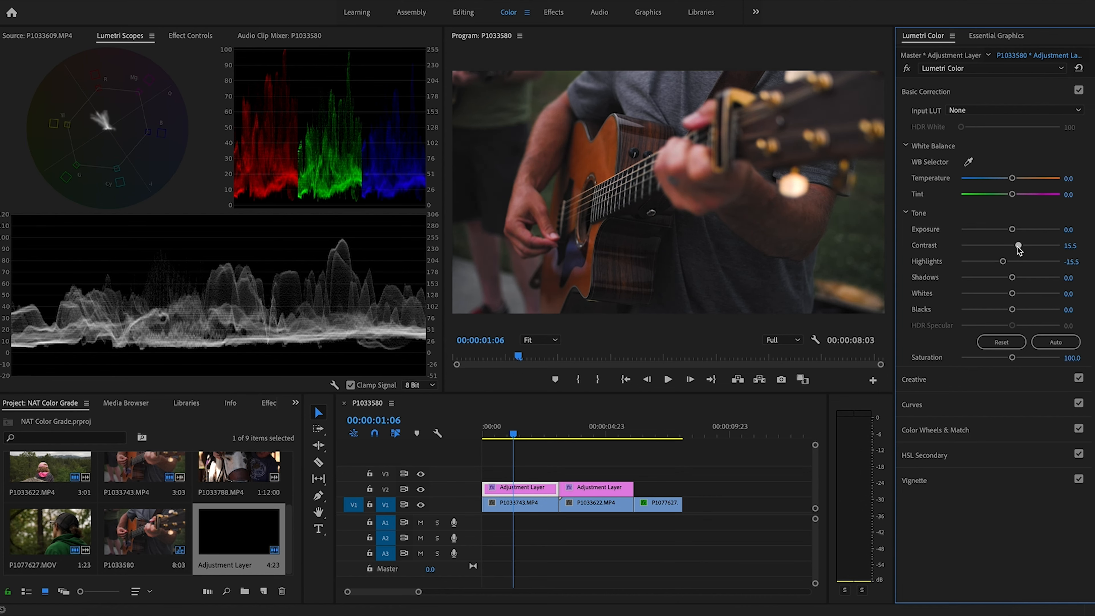
left_click_drag(1019, 249, 1016, 245)
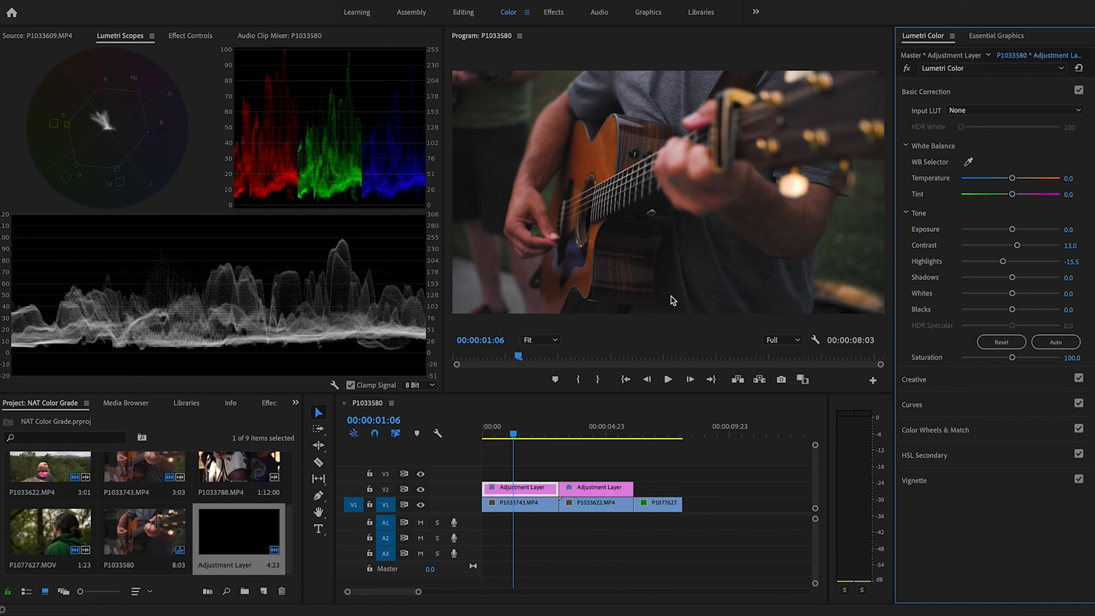
left_click_drag(1011, 277, 1010, 278)
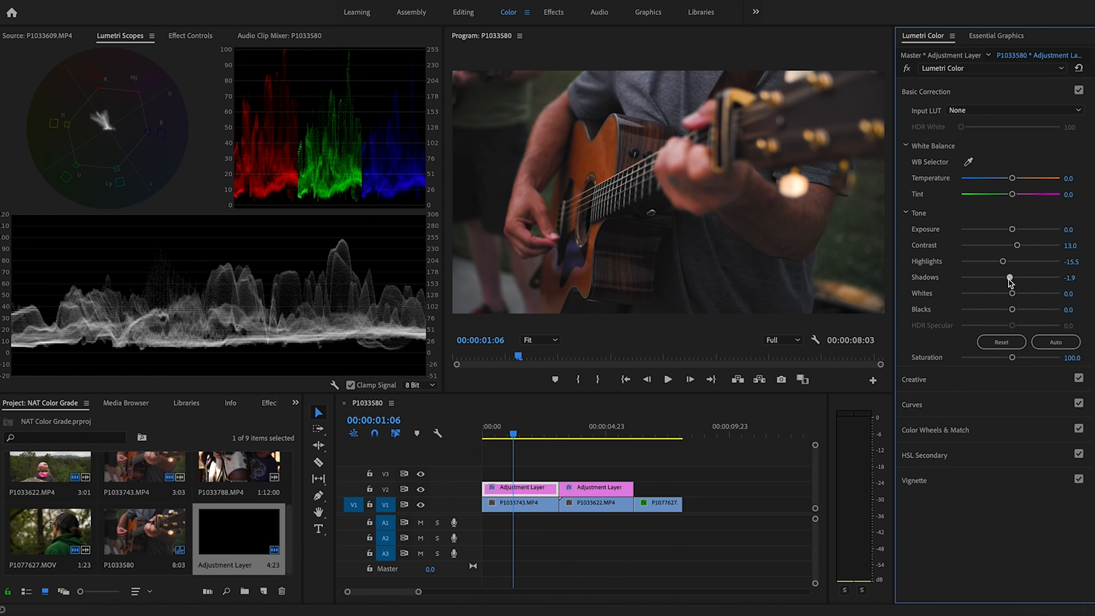
left_click_drag(1010, 279, 1010, 280)
Compare the tone-corrected guitar clip with the original by hiding and showing track V2 three times
left_click(420, 489)
left_click(420, 490)
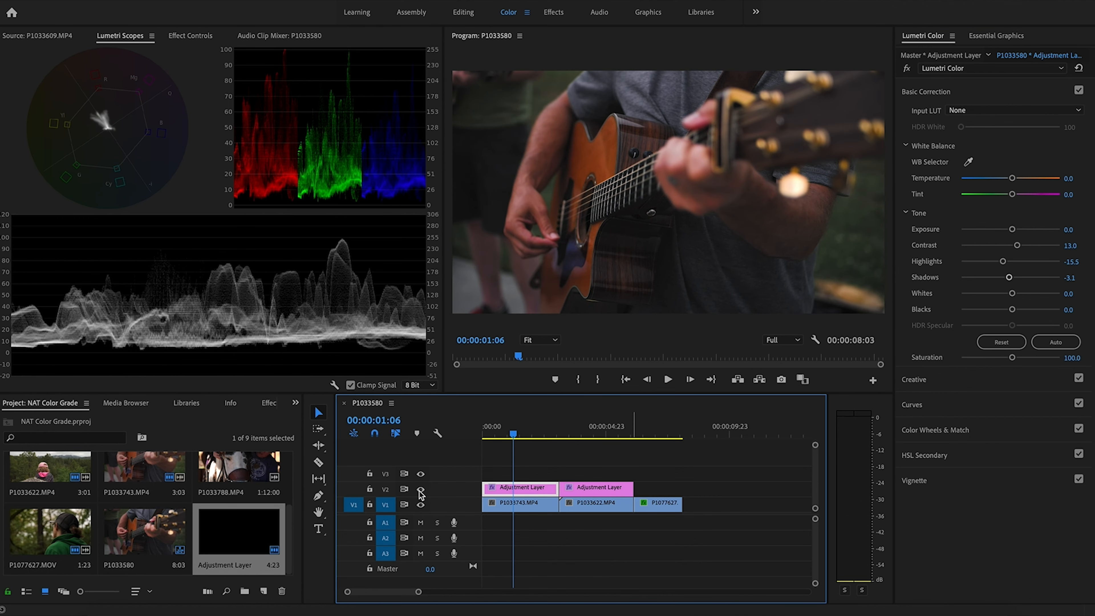
left_click(420, 490)
left_click(420, 490)
left_click(420, 490)
left_click(420, 490)
Sample the background grass for the Hue vs Hue curve, anchor it at orange, and lower the green and yellow-green points
left_click(930, 404)
scroll(920, 326, "down", 5)
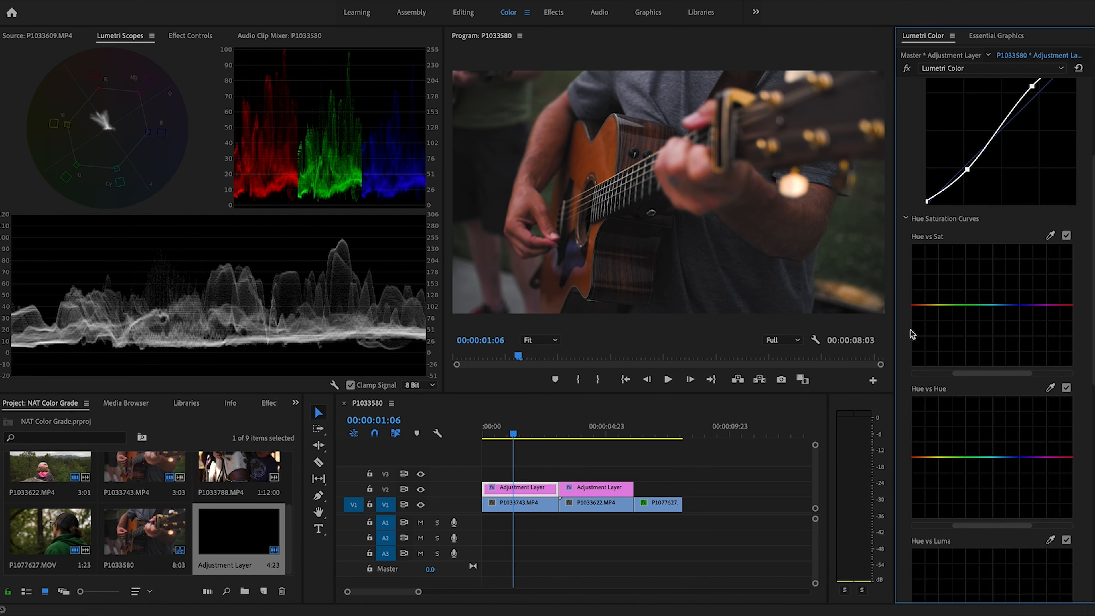
left_click(1050, 391)
left_click(872, 228)
mouse_move(967, 457)
left_mouse_down()
mouse_move(966, 481)
mouse_move(964, 436)
mouse_move(966, 465)
left_mouse_up()
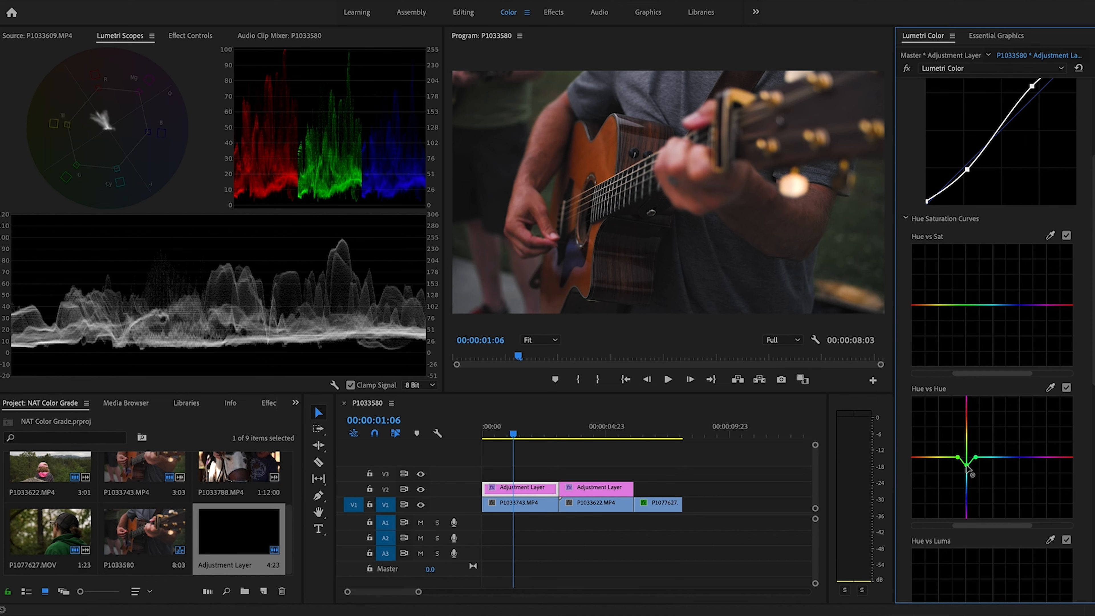
left_click(933, 459)
left_click_drag(958, 458, 952, 463)
Sample the background grass for the Hue vs Sat curve, raise its green points slightly, and anchor the curve at yellow
left_click(1051, 235)
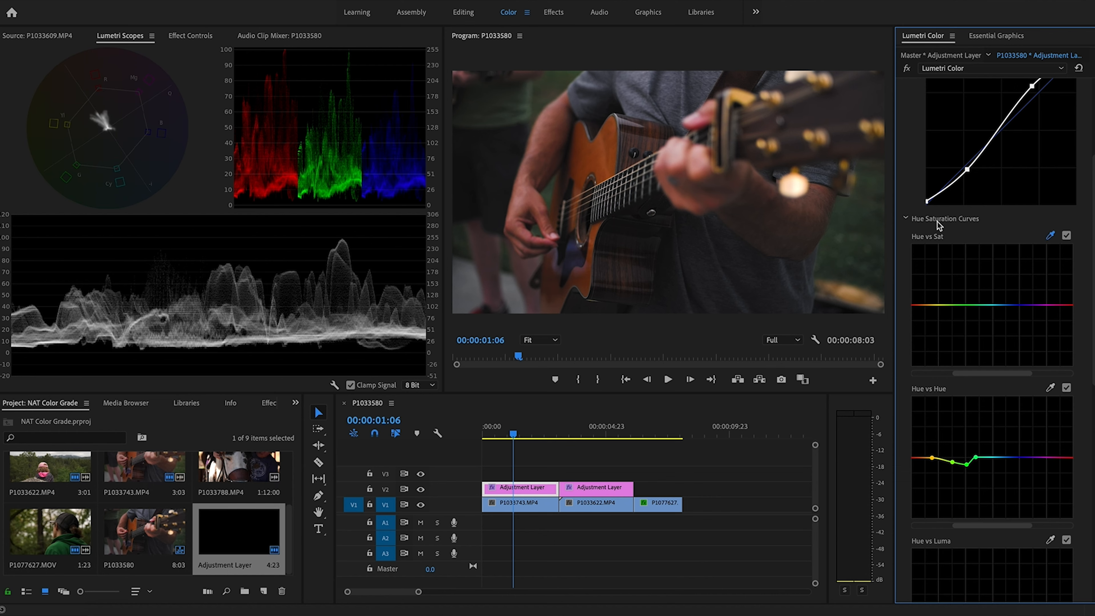
left_click(861, 228)
left_click_drag(968, 304, 956, 305)
left_click(943, 306)
Sample the guitar body for the Hue vs Sat curve, raise the red-orange point slightly, and preview an earlier frame
left_click(1051, 235)
left_click(591, 156)
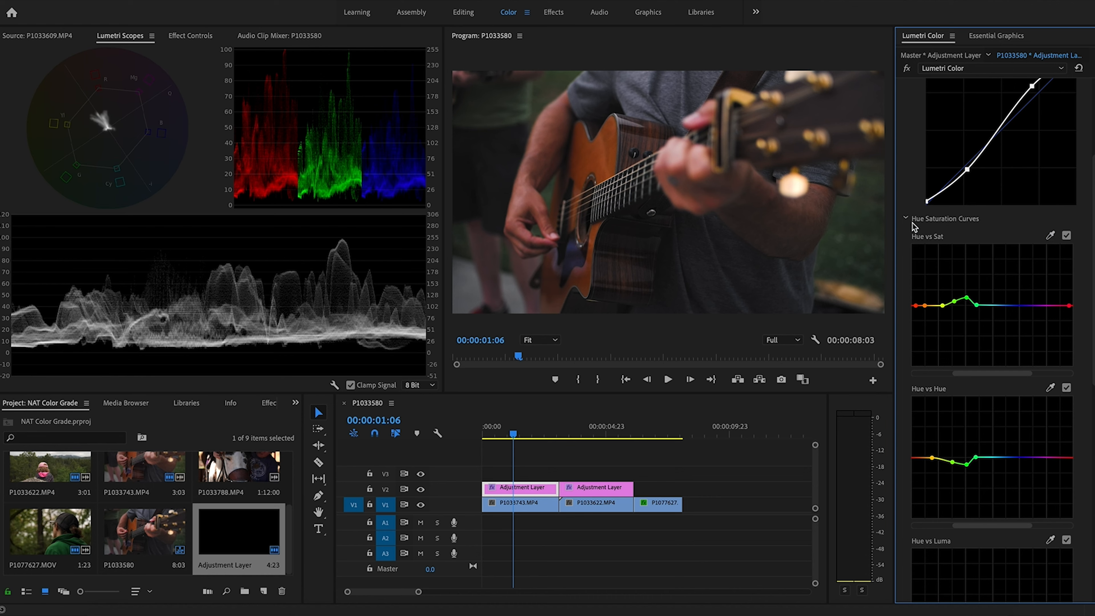
left_click(916, 306)
left_click_drag(915, 304, 916, 303)
mouse_move(513, 433)
left_mouse_down()
mouse_move(489, 434)
mouse_move(543, 436)
mouse_move(497, 436)
left_mouse_up()
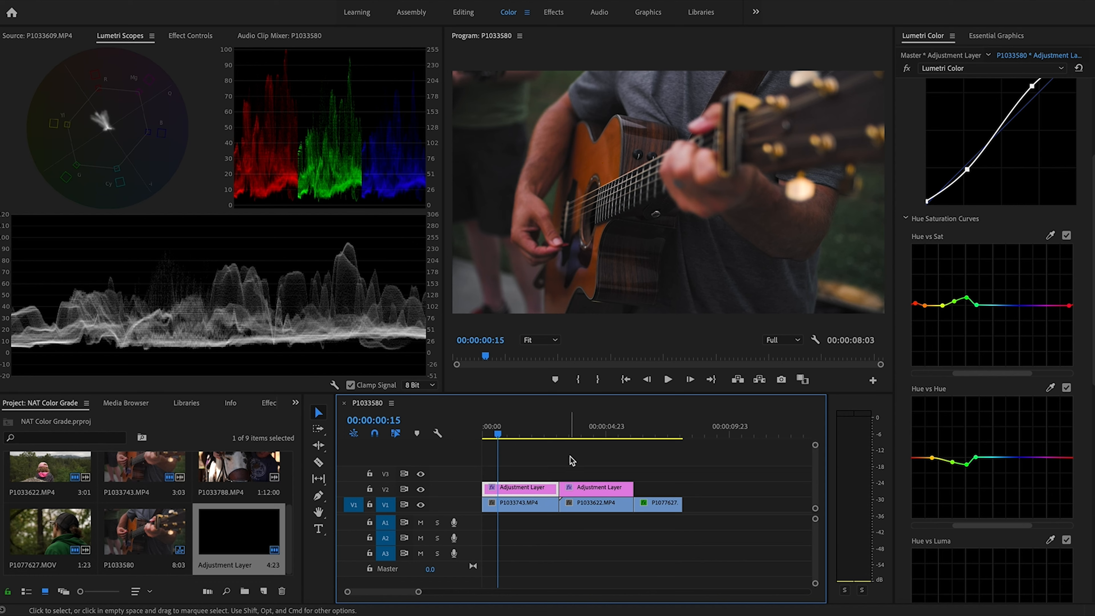
Place the adjustment layer on track V2 above the P1077627.MOV clip
left_click(648, 432)
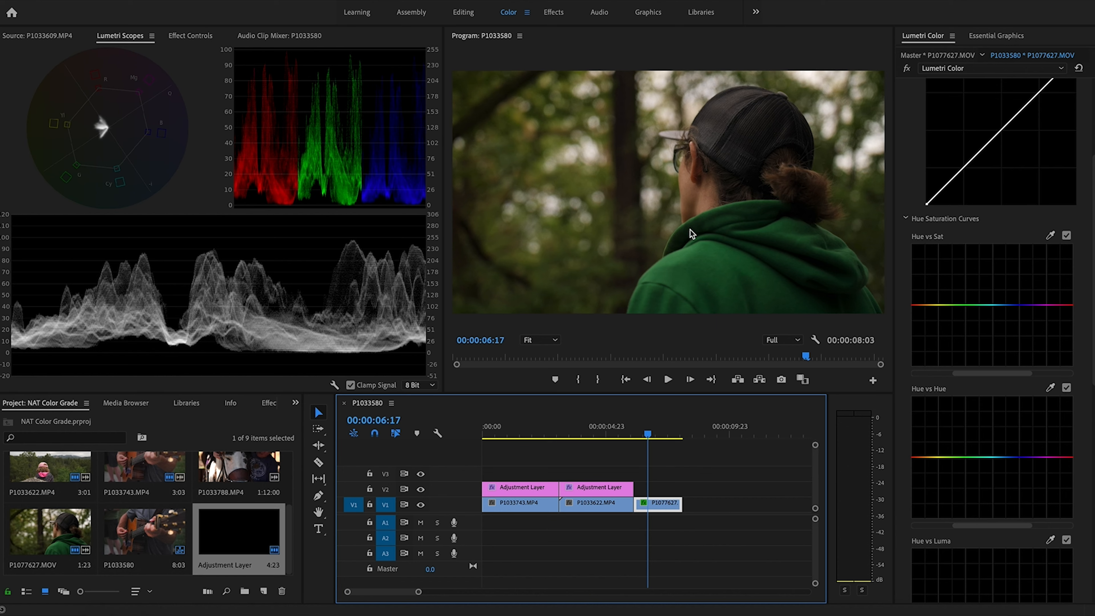
left_click_drag(244, 539, 645, 492)
Shape the new adjustment layer's RGB curve into a gentle S with lower shadows, raised highlights and a slightly lifted black point
scroll(989, 233, "up", 3)
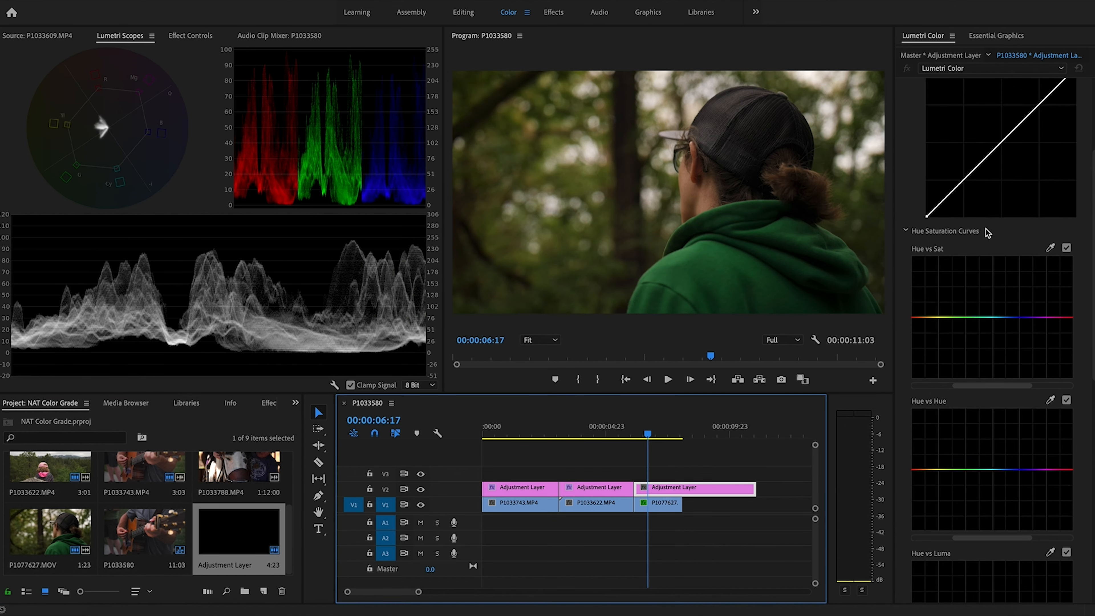
left_click(965, 288)
left_click(1039, 214)
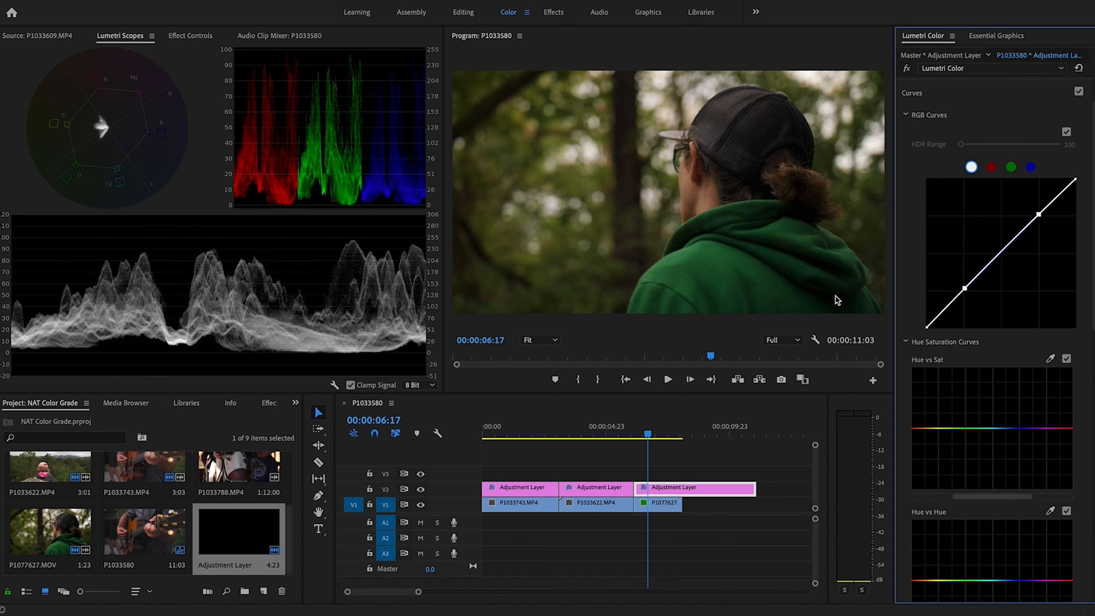
left_click_drag(965, 290, 967, 292)
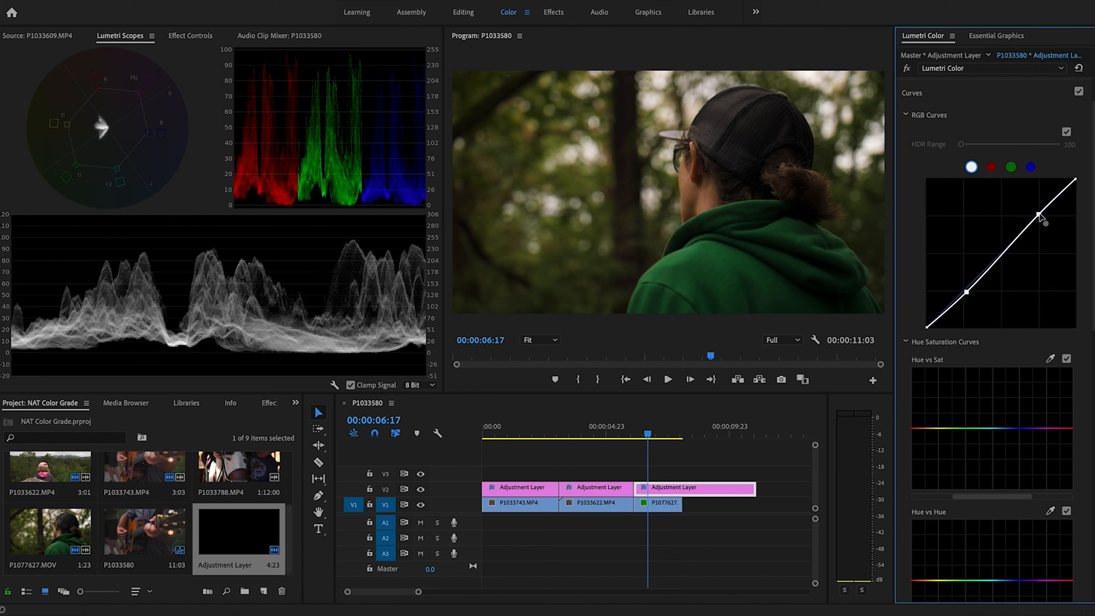
left_click_drag(1039, 214, 1032, 207)
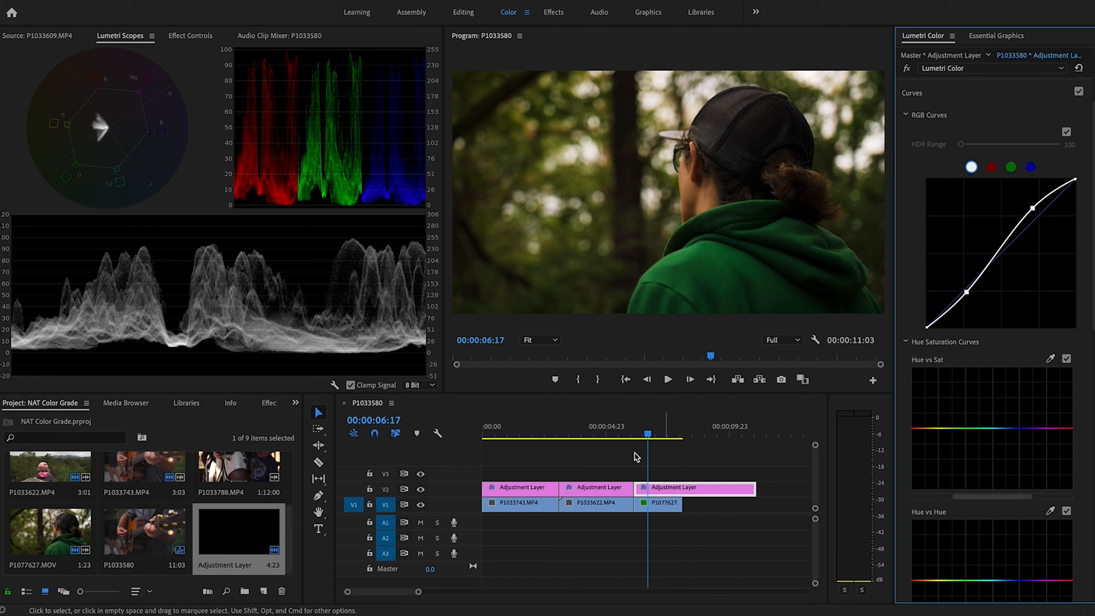
left_click(419, 491)
left_click(419, 491)
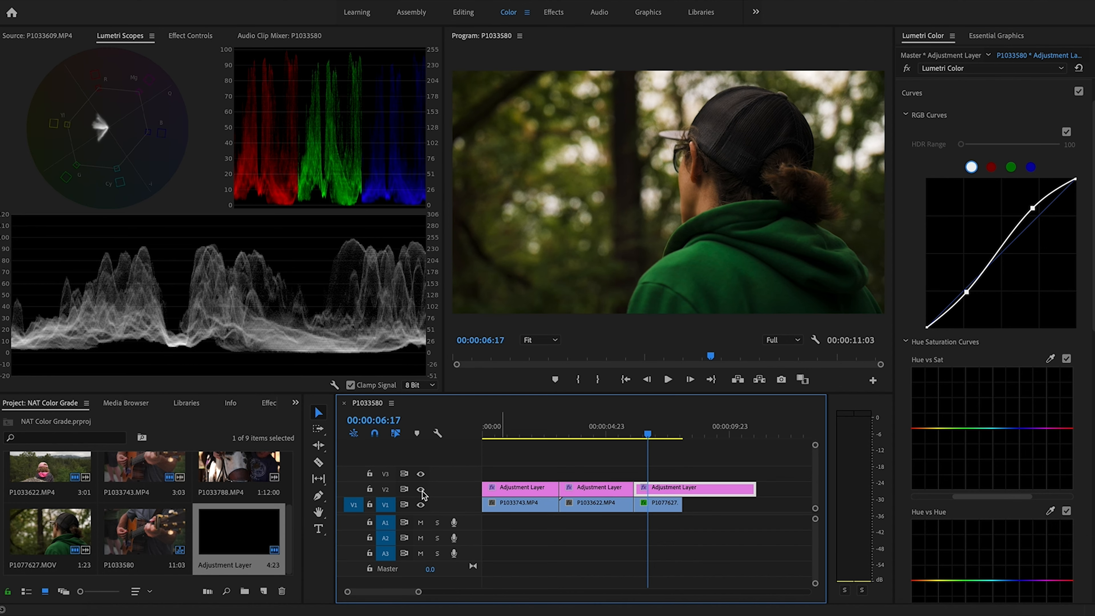
left_click_drag(928, 329, 917, 323)
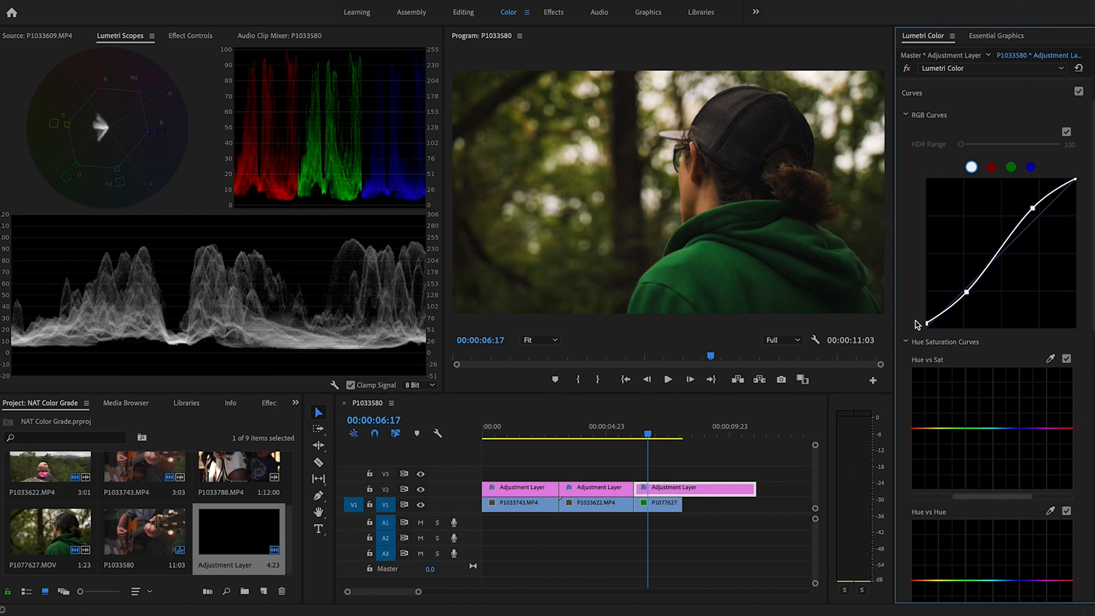
Anchor the Luma vs Sat and Sat vs Sat curves near their low ends and pull down each curve's starting point
scroll(900, 316, "down", 10)
left_click(942, 271)
left_click_drag(914, 274, 912, 302)
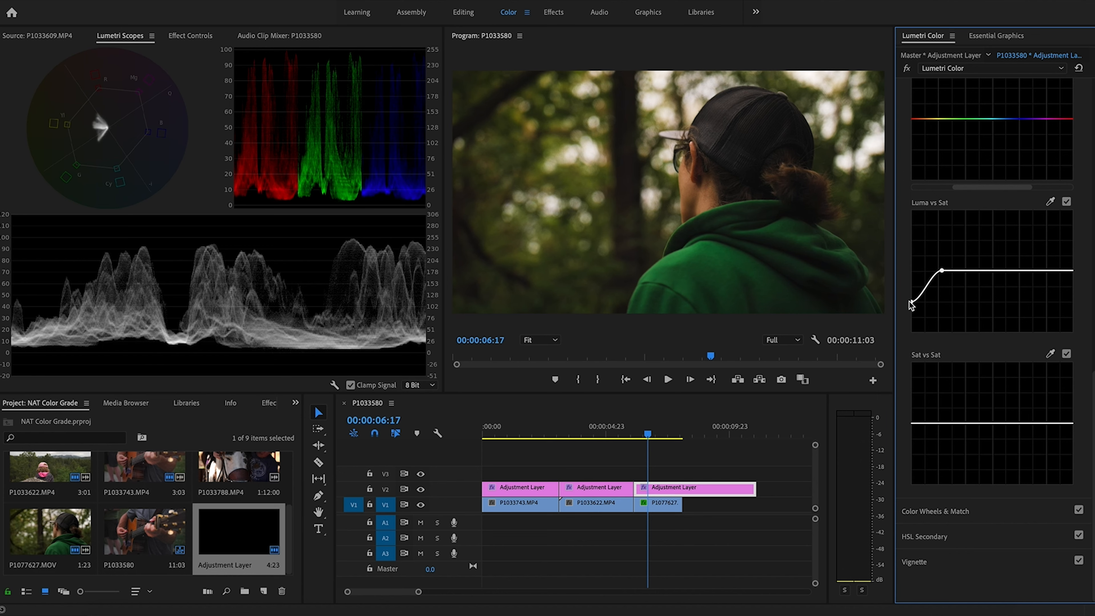
left_click(942, 423)
left_click_drag(913, 424, 911, 458)
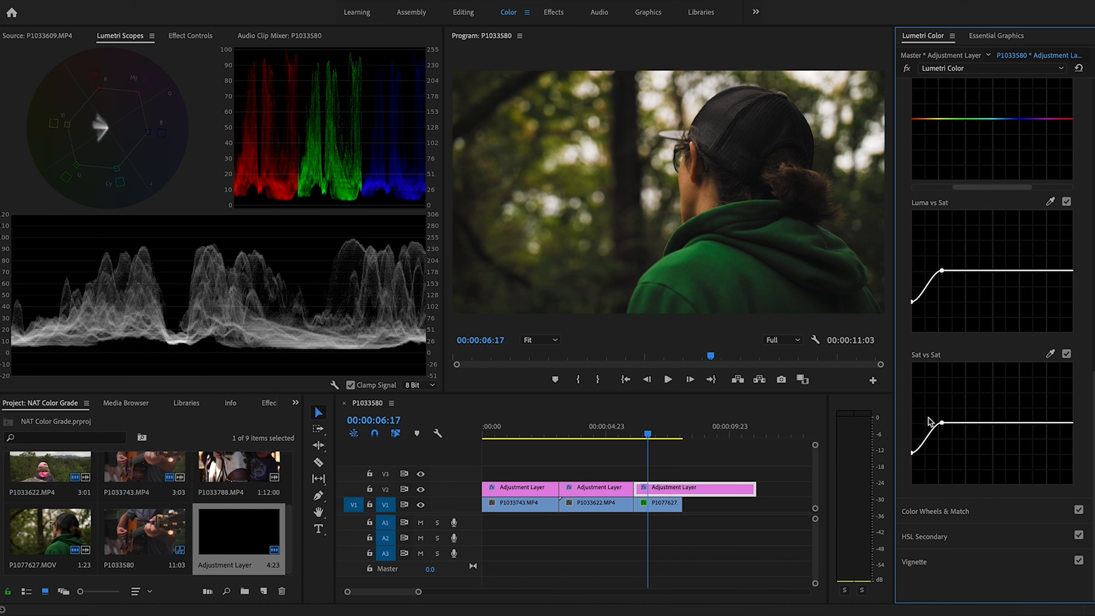
mouse_move(912, 452)
left_mouse_down()
mouse_move(912, 429)
mouse_move(911, 465)
mouse_move(911, 456)
left_mouse_up()
Tint the adjustment layer slightly toward blue in the shadows and slightly toward warm red-orange in the highlights
scroll(906, 384, "up", 10)
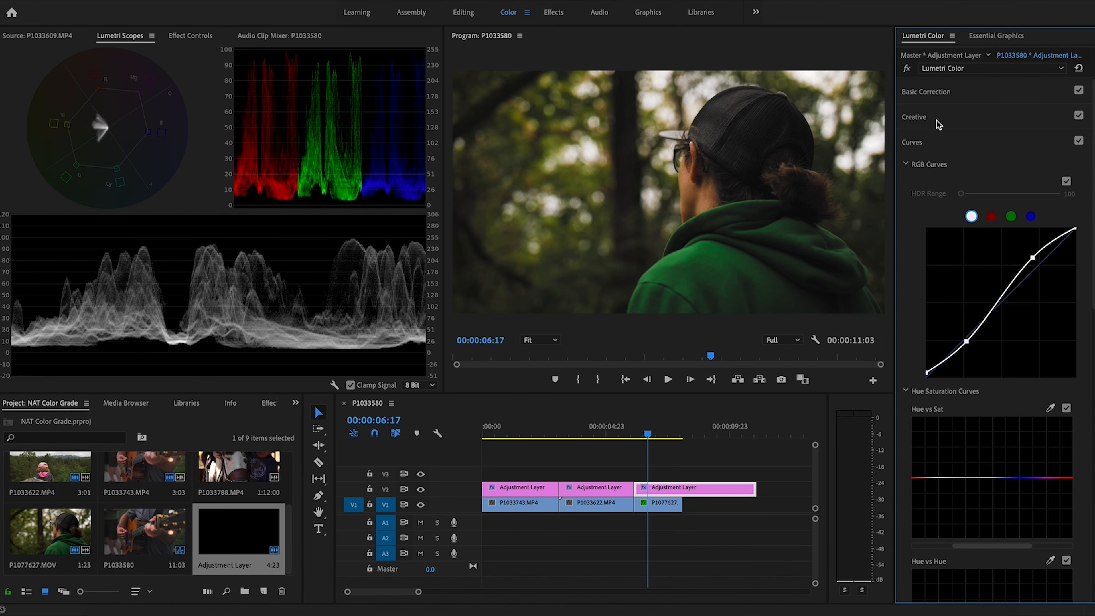
left_click(938, 121)
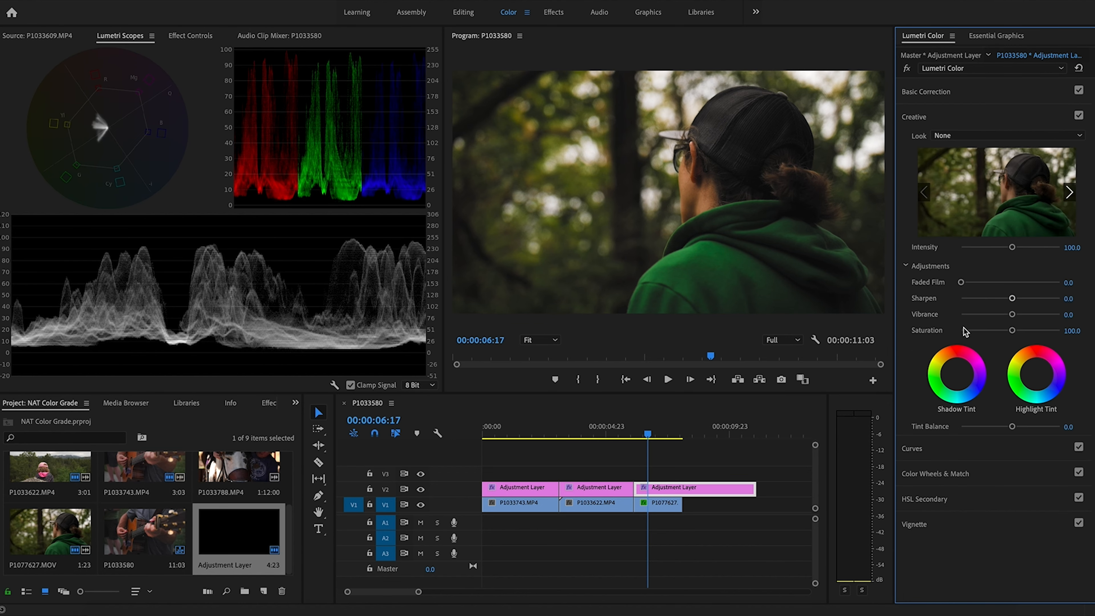
left_click(958, 377)
left_click_drag(956, 374, 959, 377)
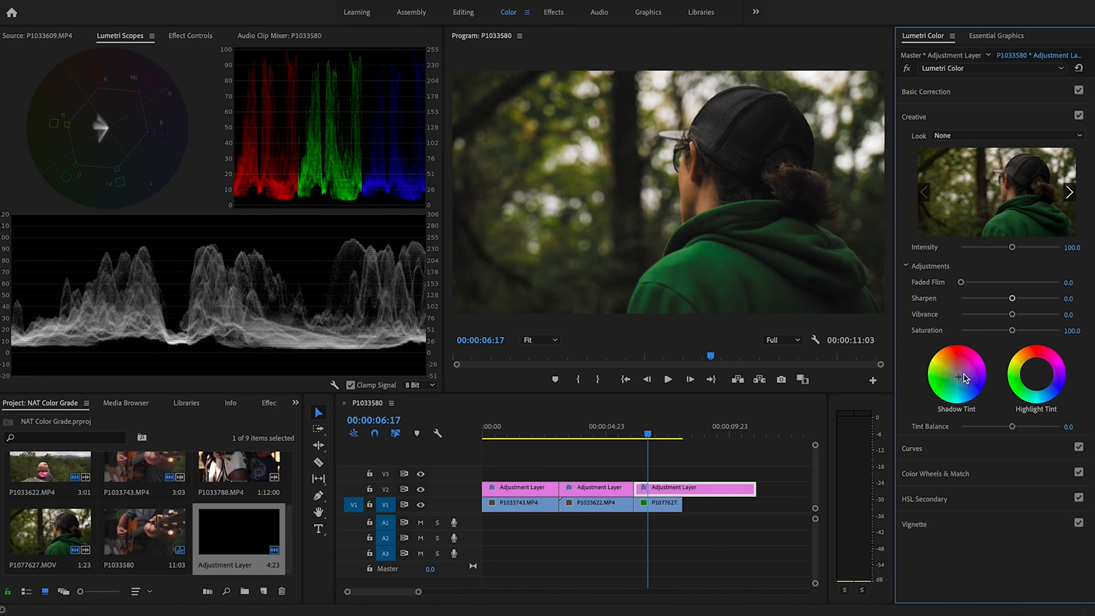
left_click_drag(1038, 376, 1035, 371)
Set the adjustment layer's shadows to -4.3, highlights to 10.6, contrast to 11.8 and temperature to -23.0
left_click(940, 91)
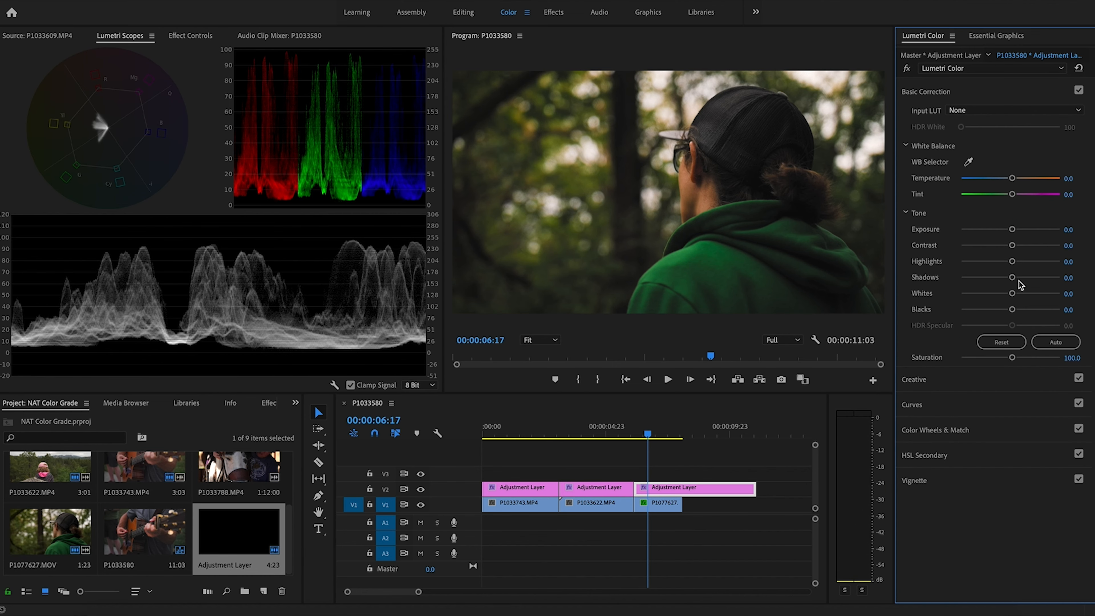
left_click_drag(1012, 278, 1018, 249)
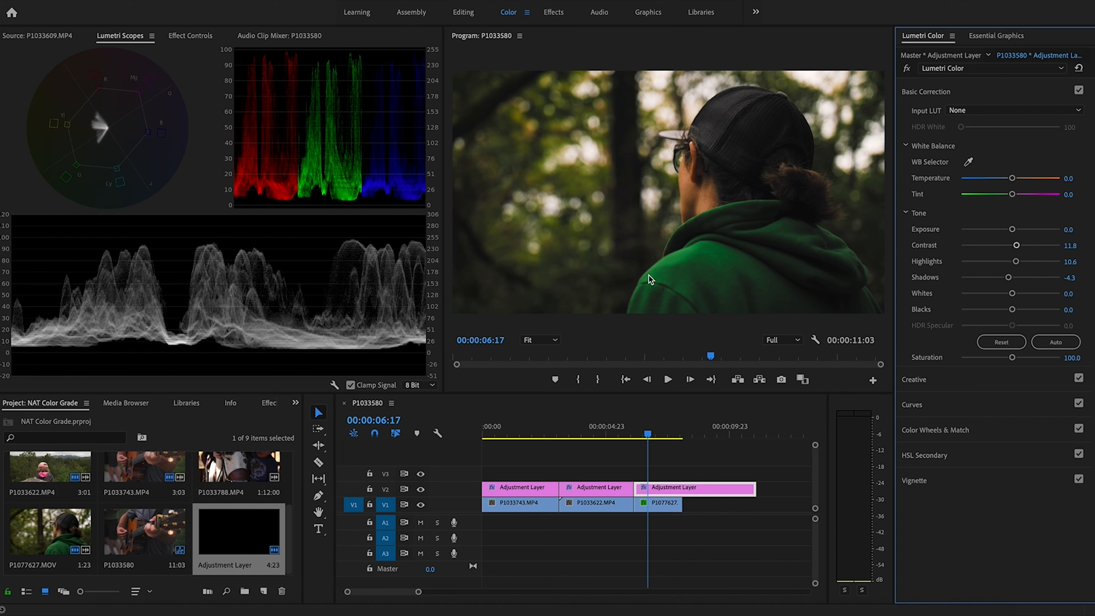
left_click_drag(1013, 181, 998, 183)
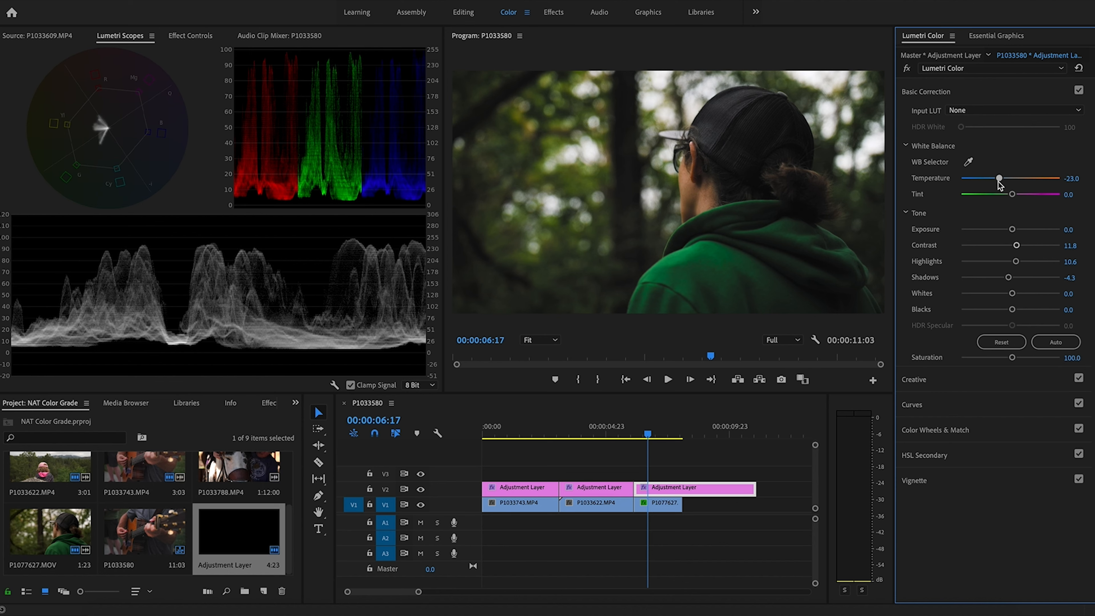
left_click_drag(998, 182, 999, 182)
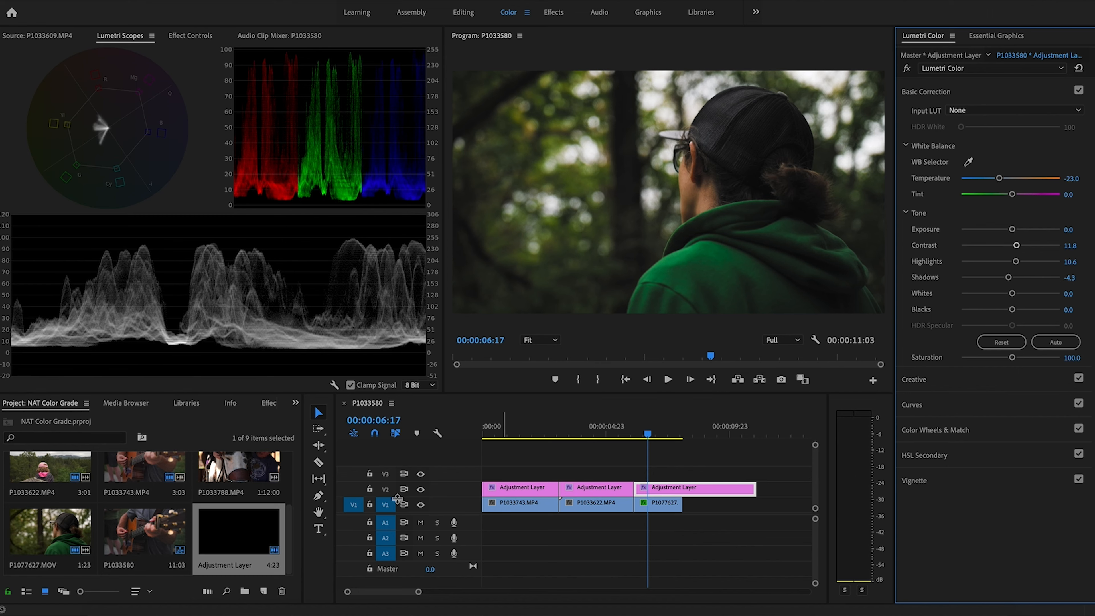
Compare the corrected green-hoodie clip with the original by hiding and showing track V2 three times
left_click(419, 490)
left_click(420, 490)
left_click(420, 490)
left_click(420, 490)
left_click(420, 491)
left_click(420, 490)
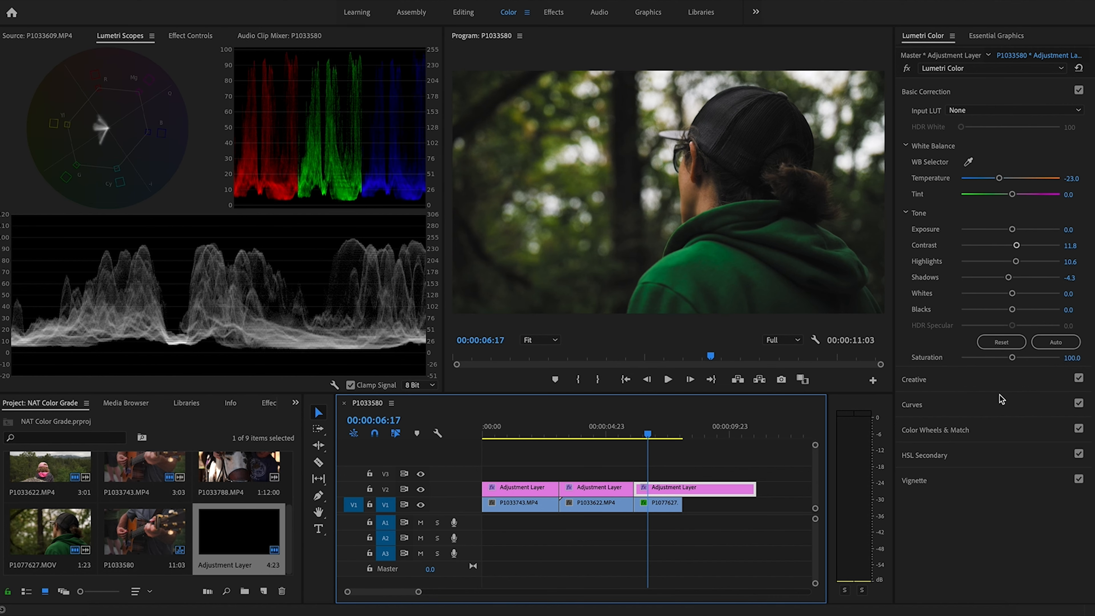
Sample the background foliage for the Hue vs Hue curve, lower its yellow to yellow-green points, and lower the green point in Hue vs Sat
left_click(939, 408)
scroll(920, 342, "down", 6)
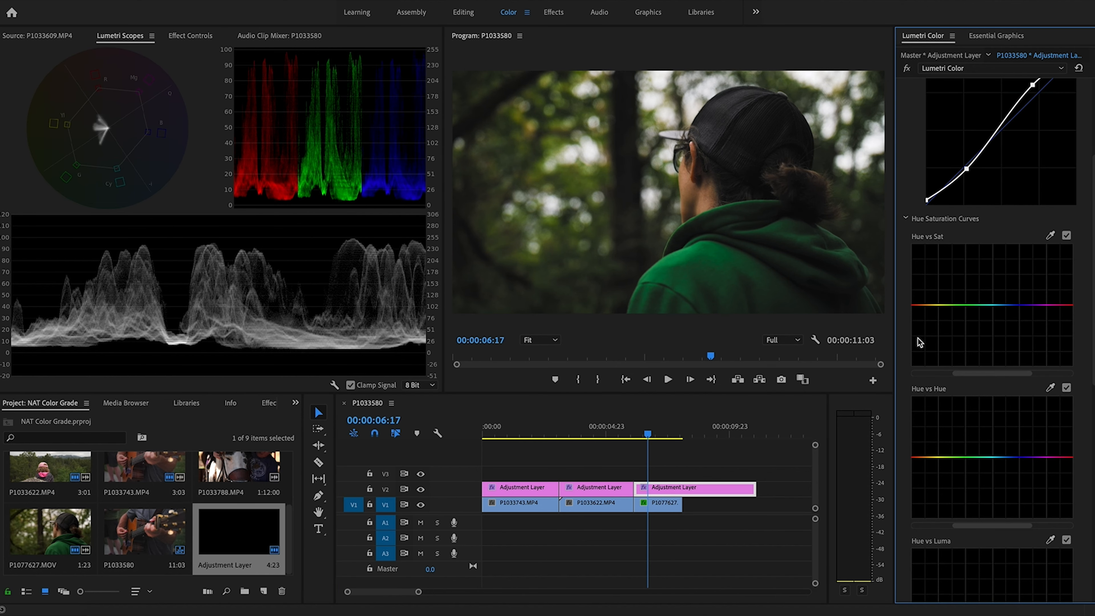
left_click(1048, 276)
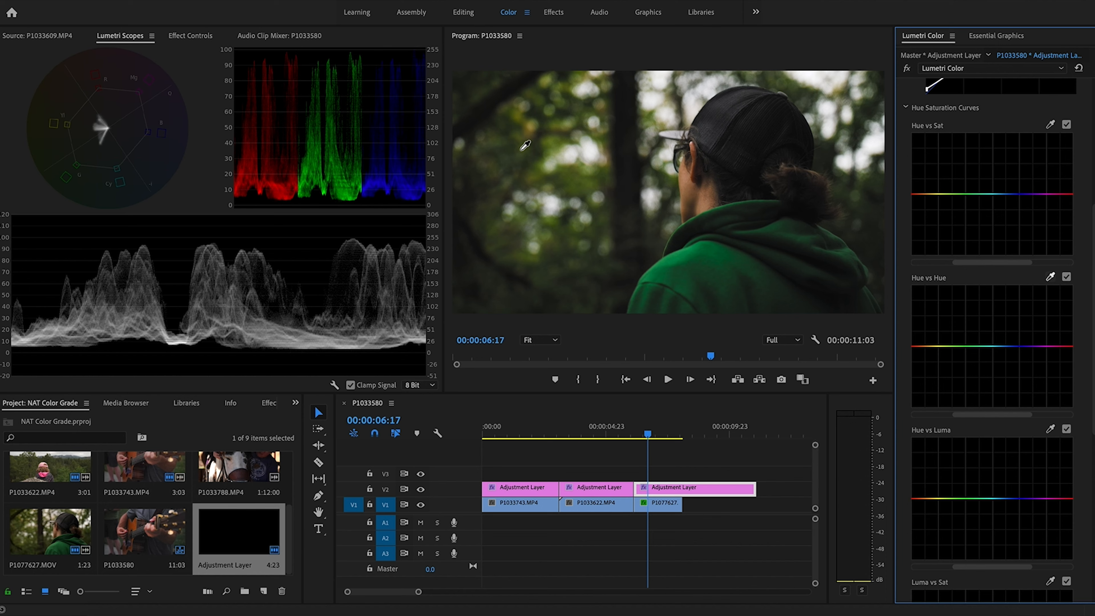
left_click(501, 152)
left_click(1051, 277)
mouse_move(947, 346)
left_mouse_down()
mouse_move(938, 349)
mouse_move(954, 351)
left_mouse_up()
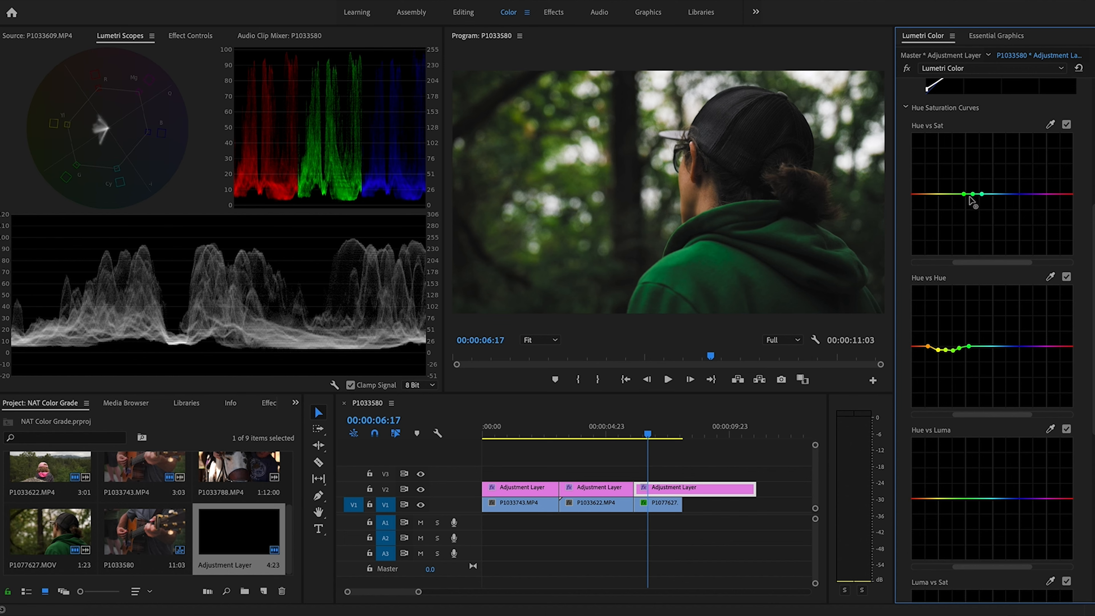
left_click_drag(974, 194, 975, 208)
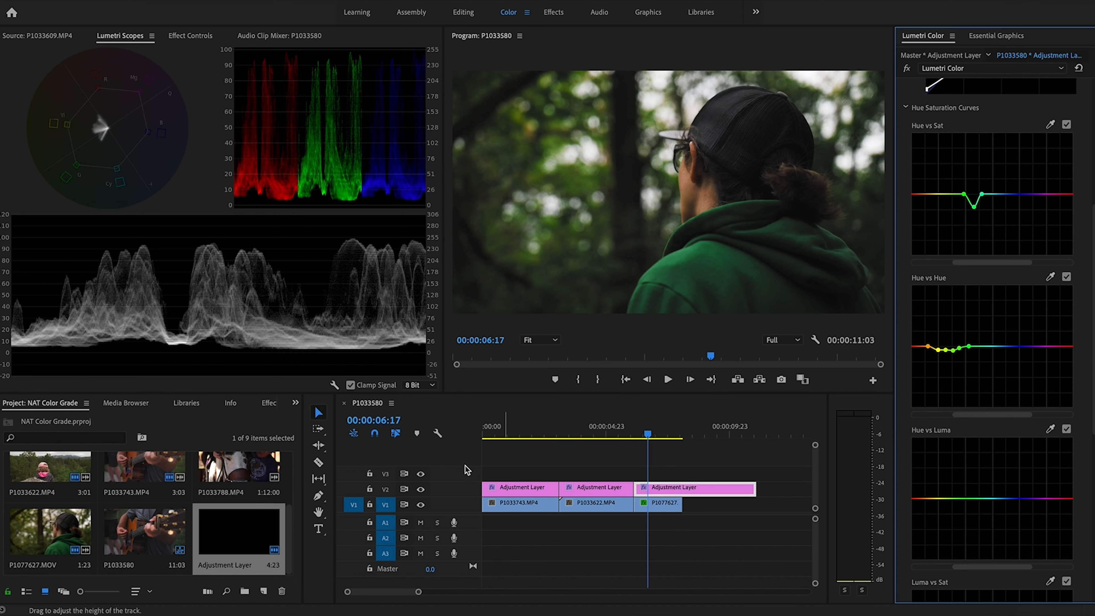
Compare the green-hoodie clip with and without its finished grade by hiding and showing track V2 twice
left_click(422, 491)
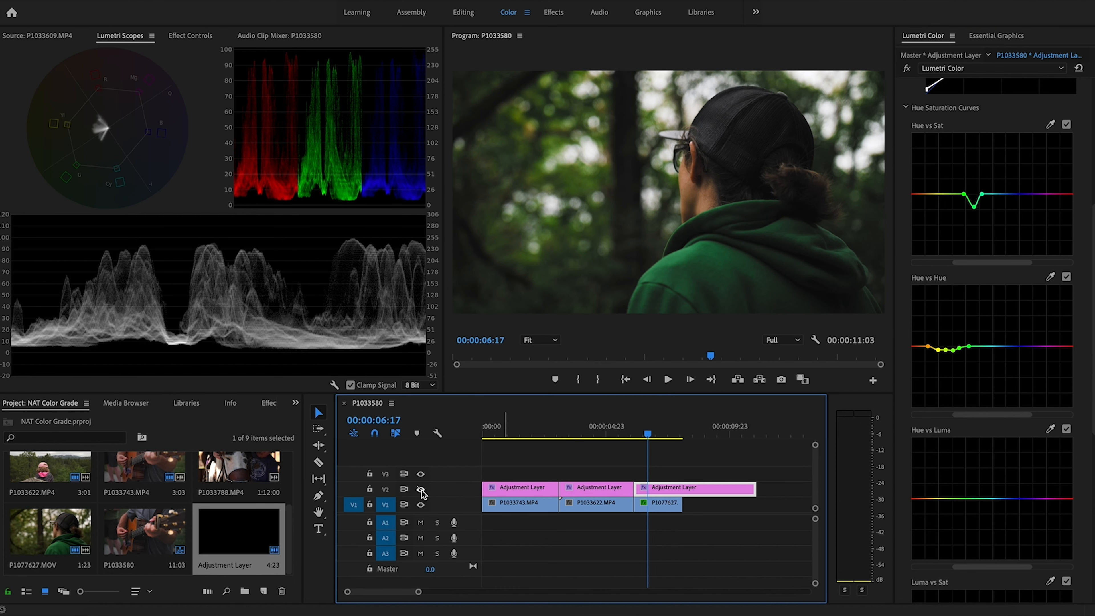
left_click(422, 491)
left_click(420, 490)
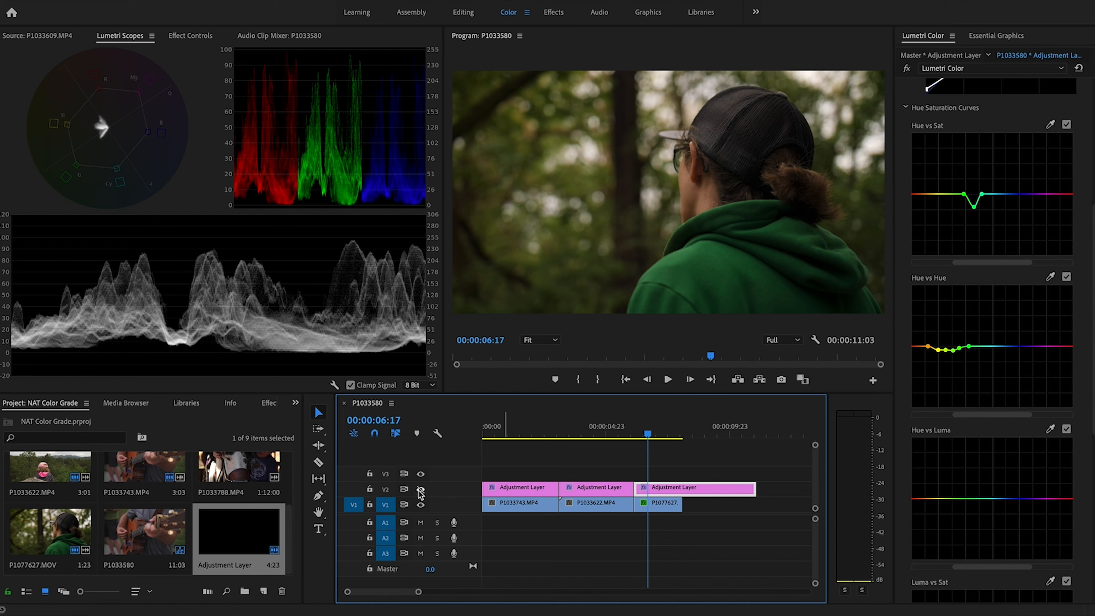
left_click(421, 490)
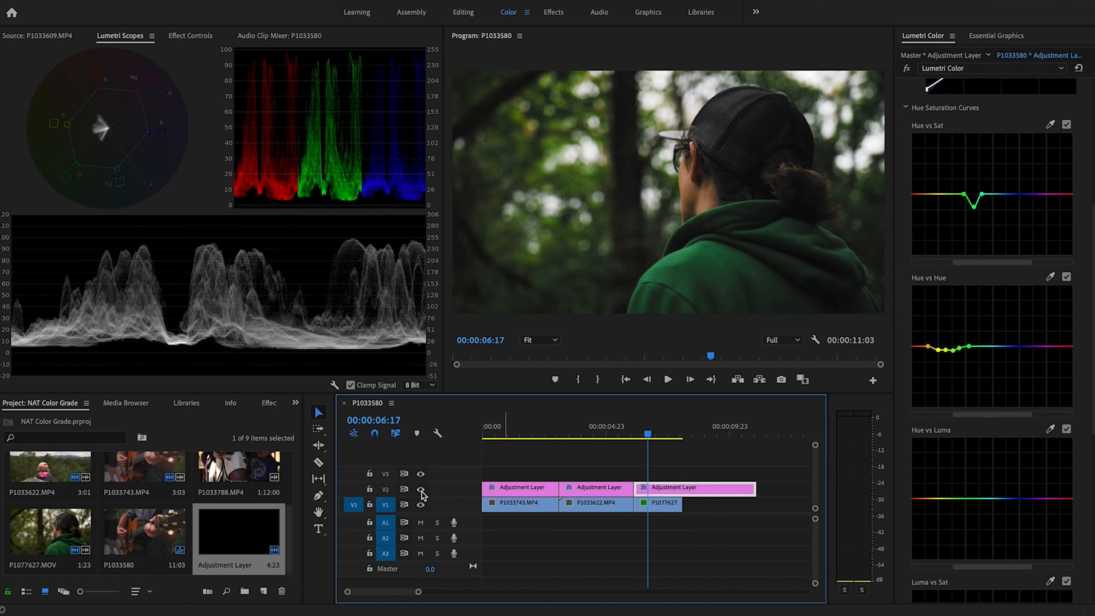
Review the guitar, pink-cap and green-hoodie clips before and after grading by hiding and showing track V2 on each
left_click(599, 433)
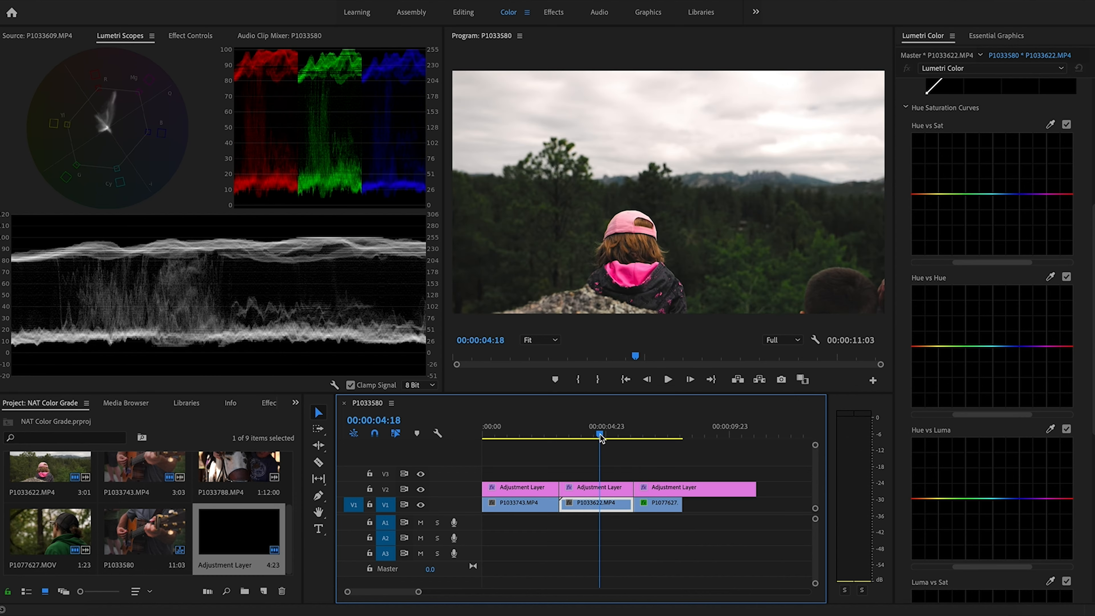
left_click(501, 433)
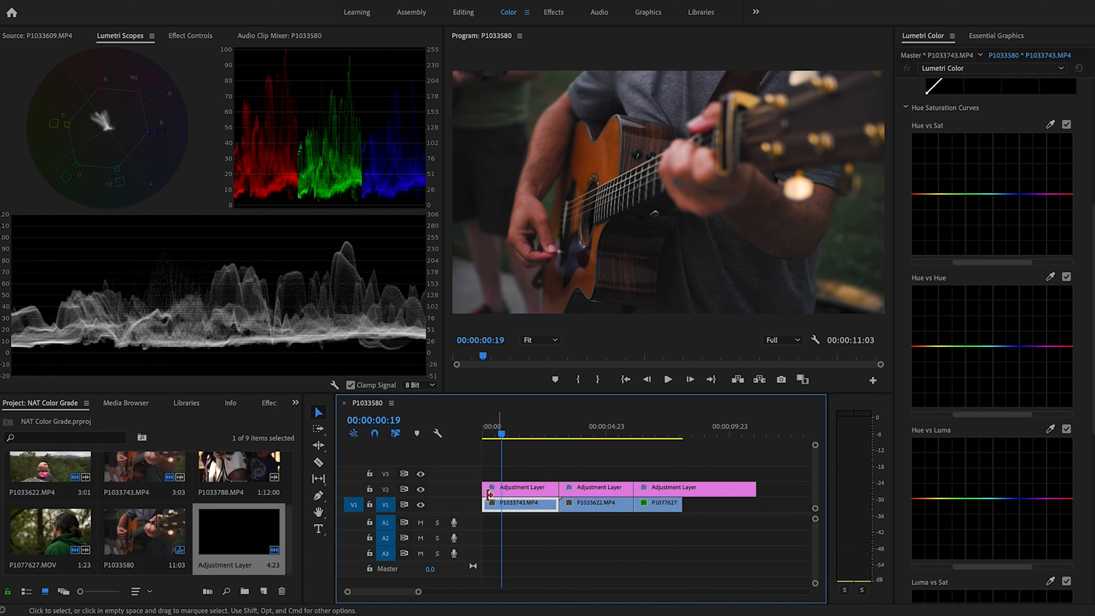
left_click(421, 490)
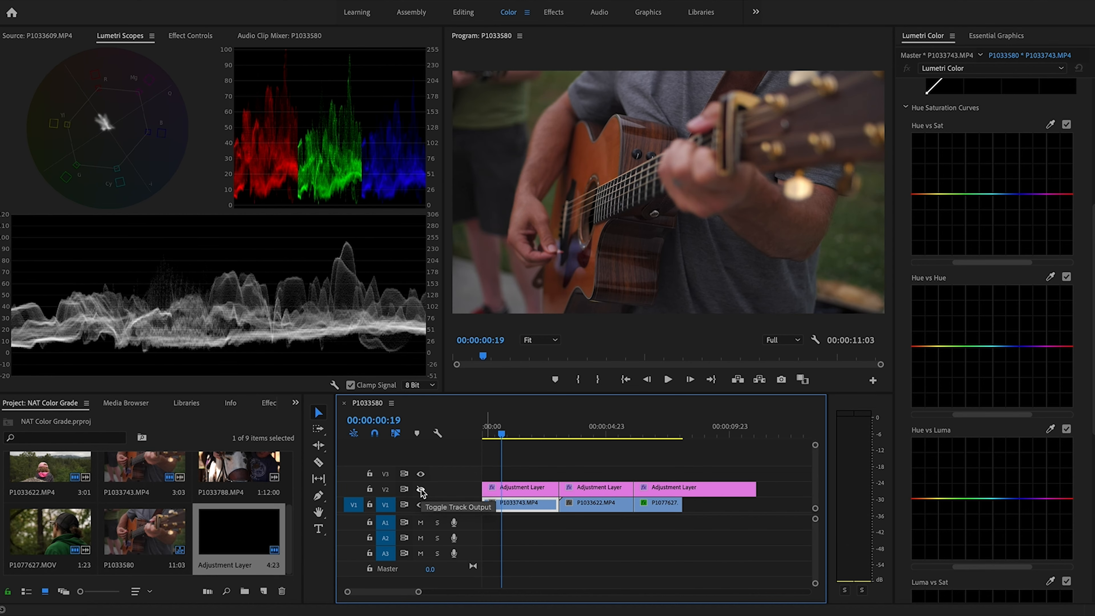
left_click(421, 490)
left_click(586, 442)
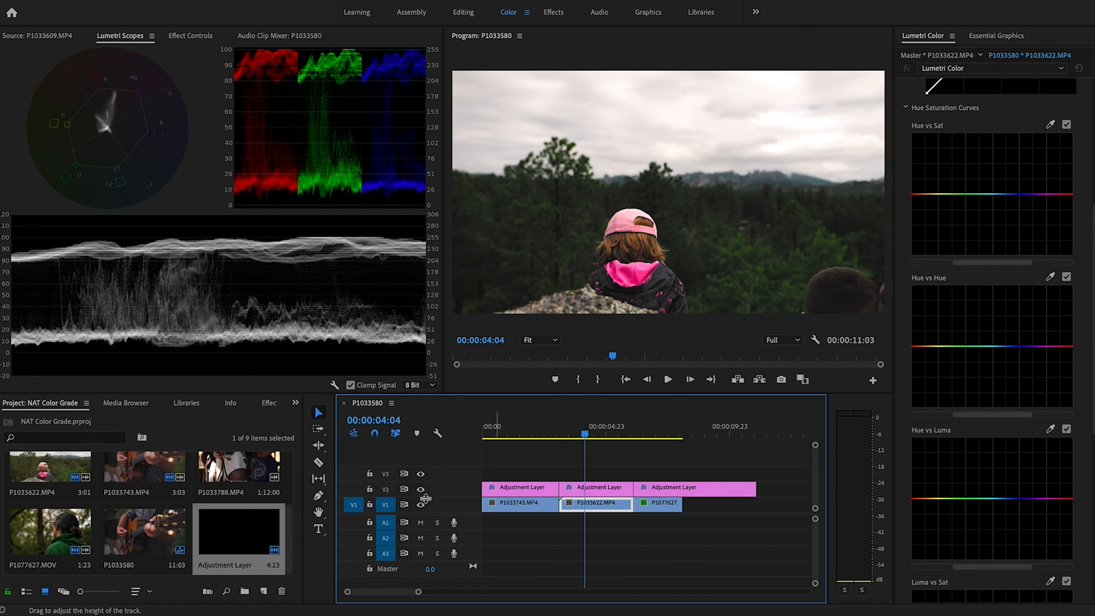
left_click(421, 490)
left_click(421, 491)
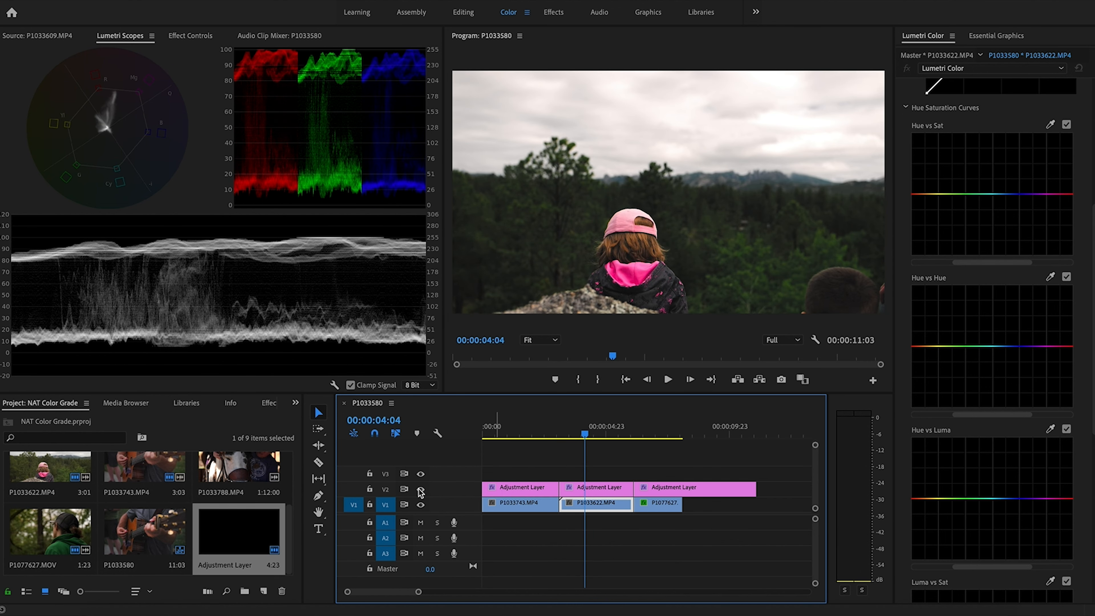
left_click(421, 491)
left_click(421, 491)
left_click(663, 428)
left_click(421, 490)
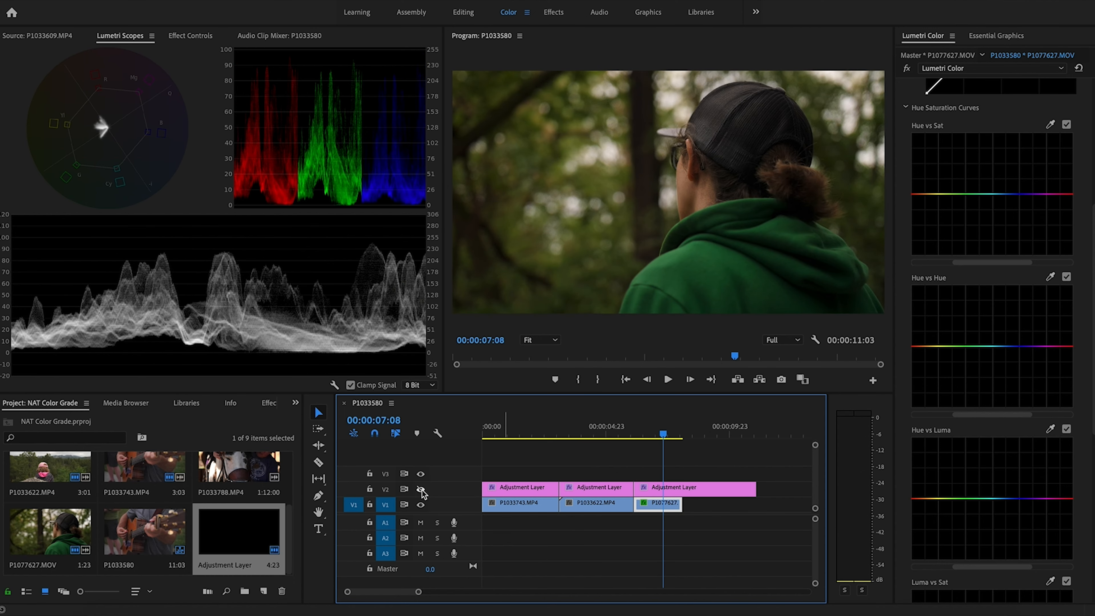
left_click(421, 490)
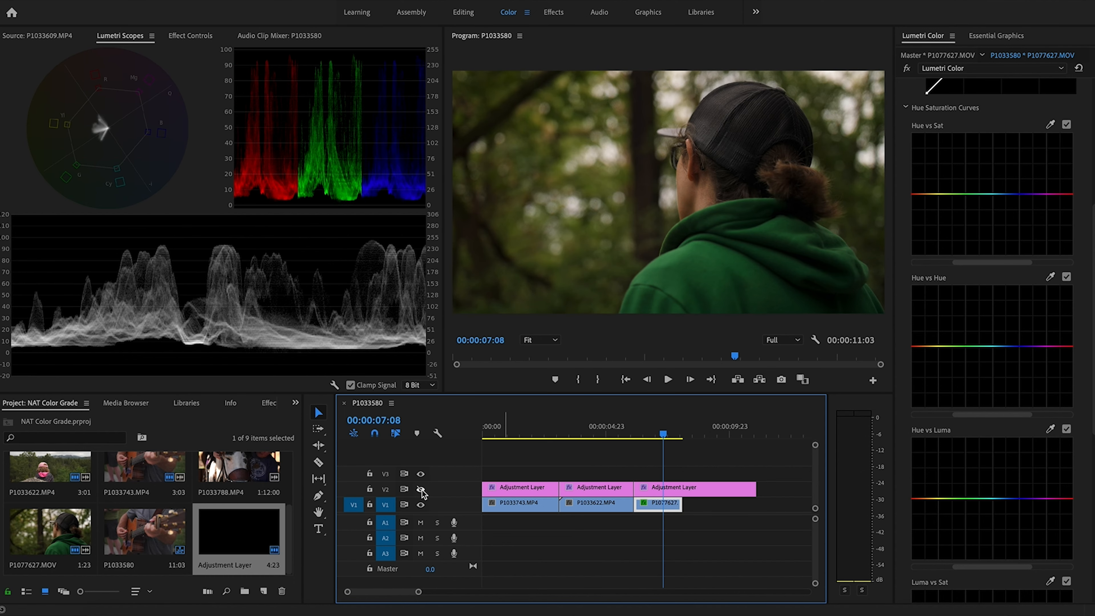
left_click(421, 491)
left_click(421, 491)
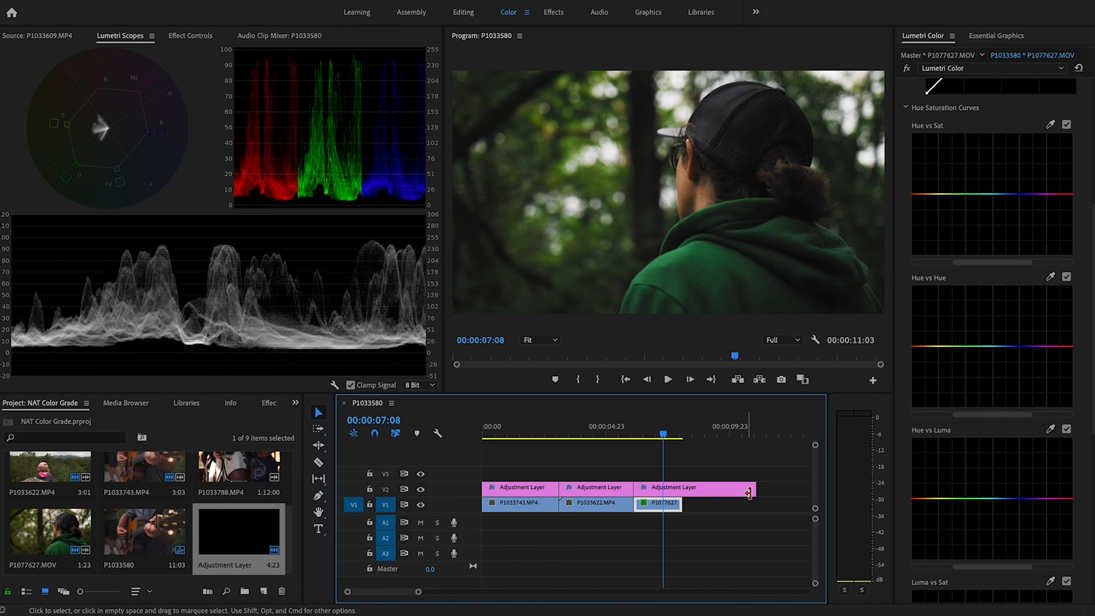
left_click_drag(725, 491, 753, 491)
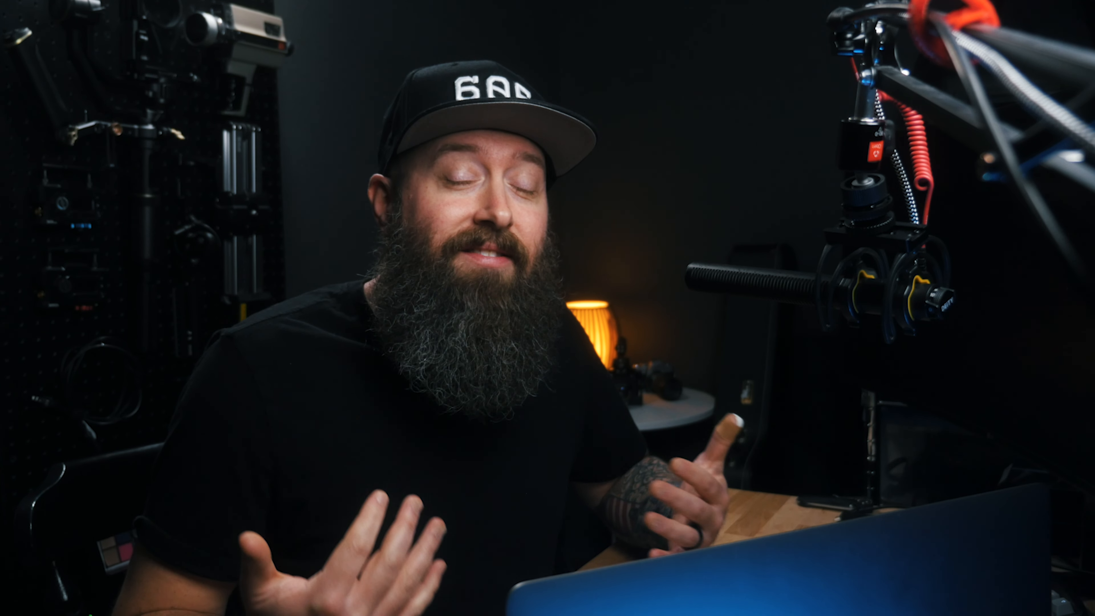